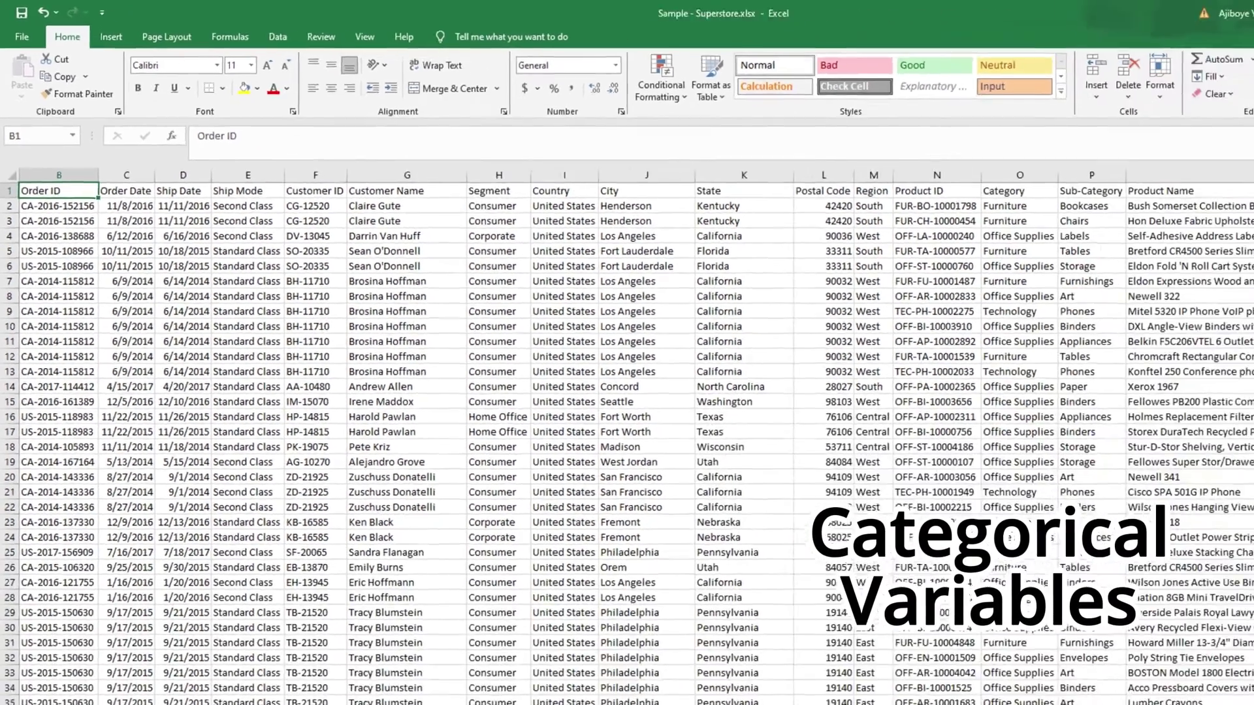
Open the Regression tool from the Data Analysis add-in for the Superstore data.
scroll(1114, 335, "right", 4)
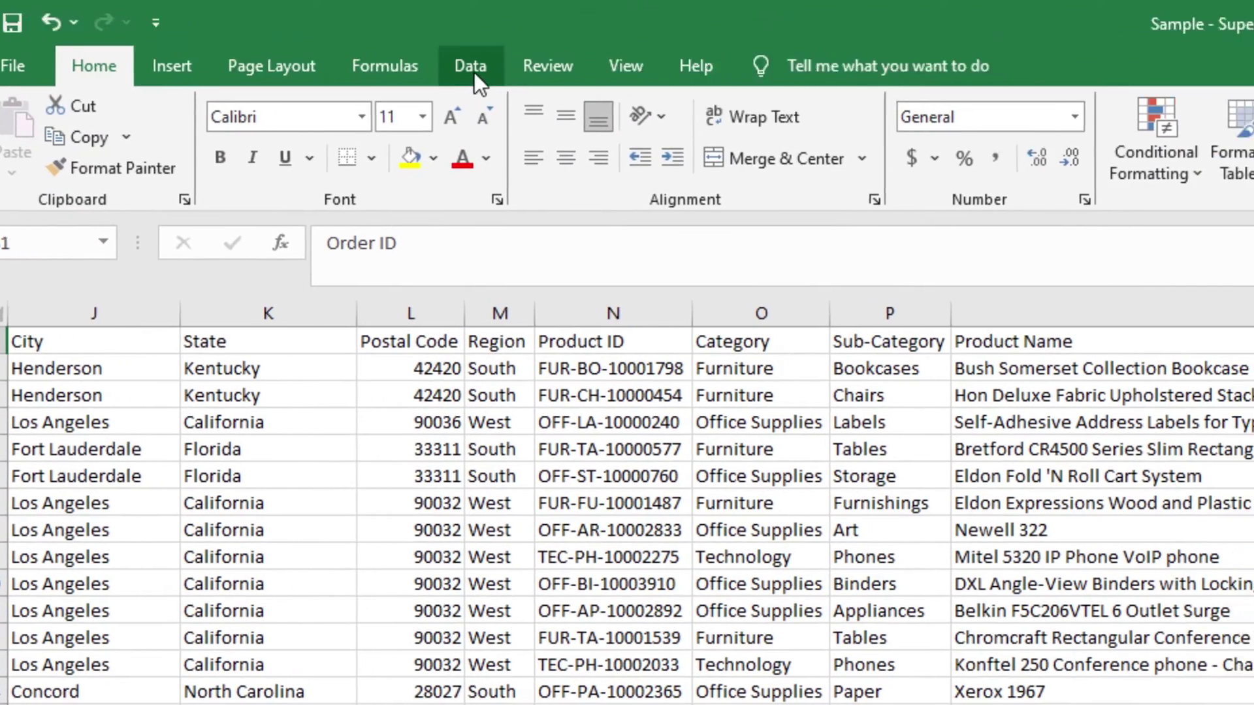
left_click(473, 71)
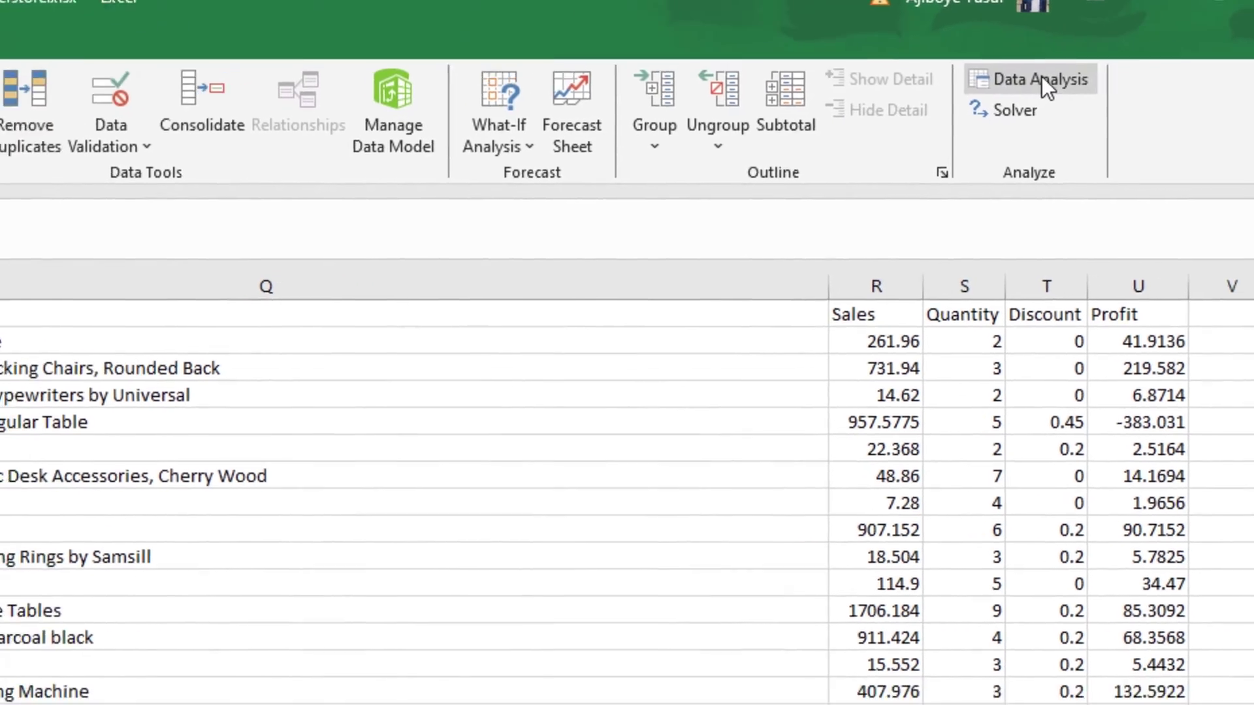
left_click(1041, 76)
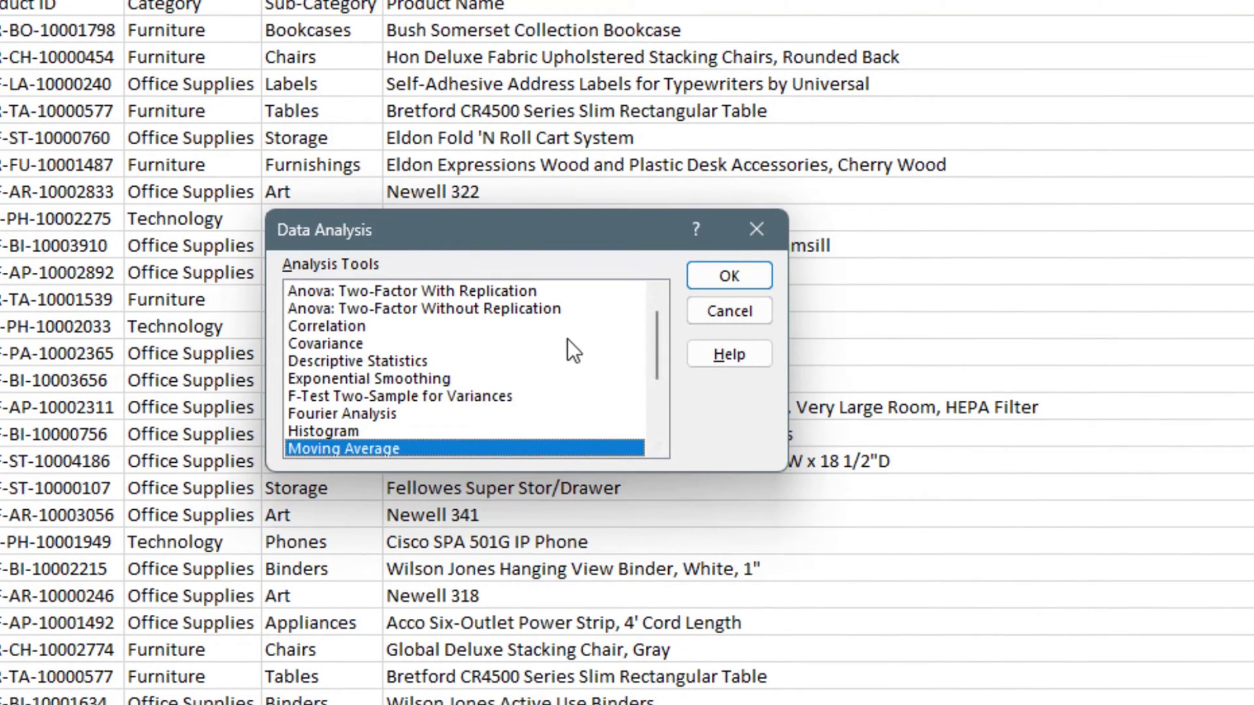
left_click_drag(661, 346, 657, 374)
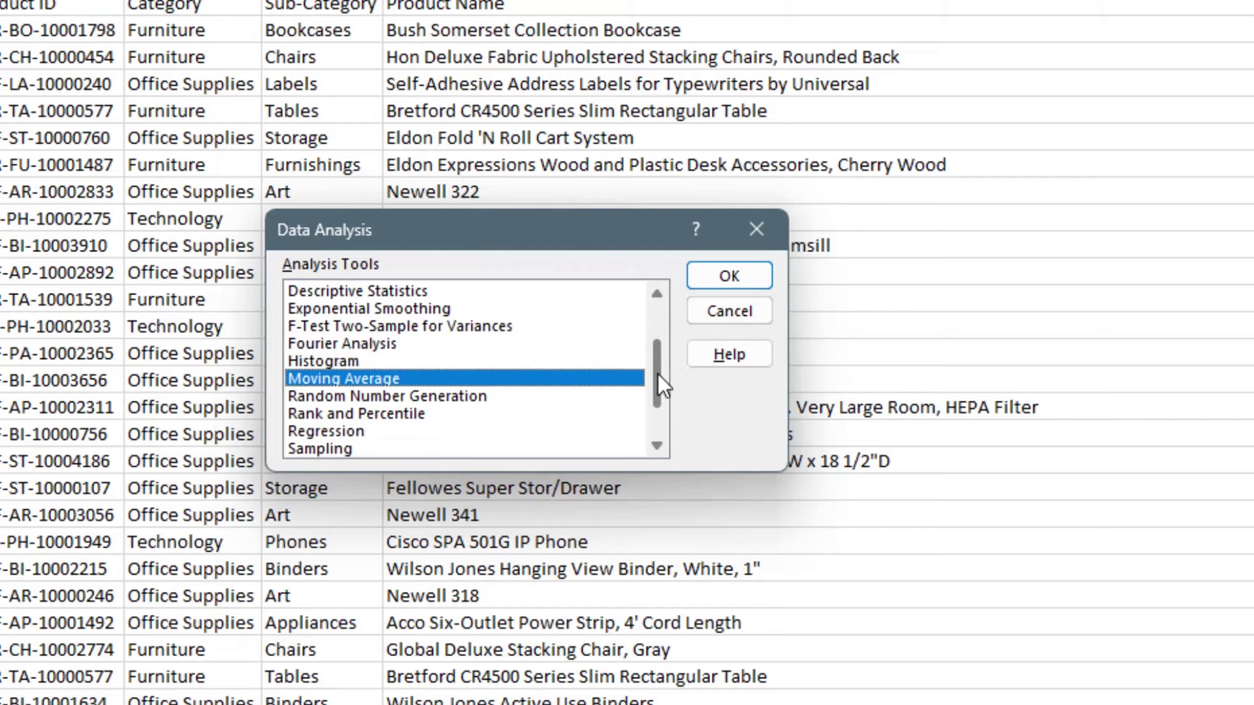
left_click(365, 431)
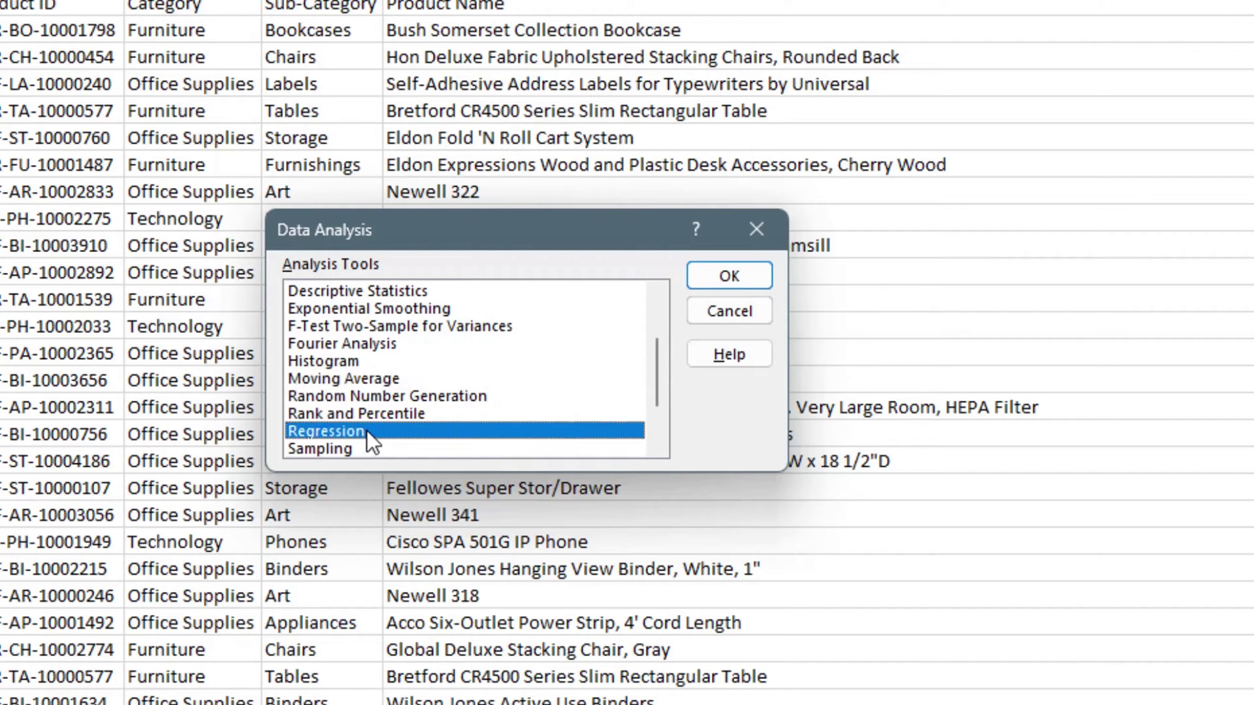
left_click(743, 279)
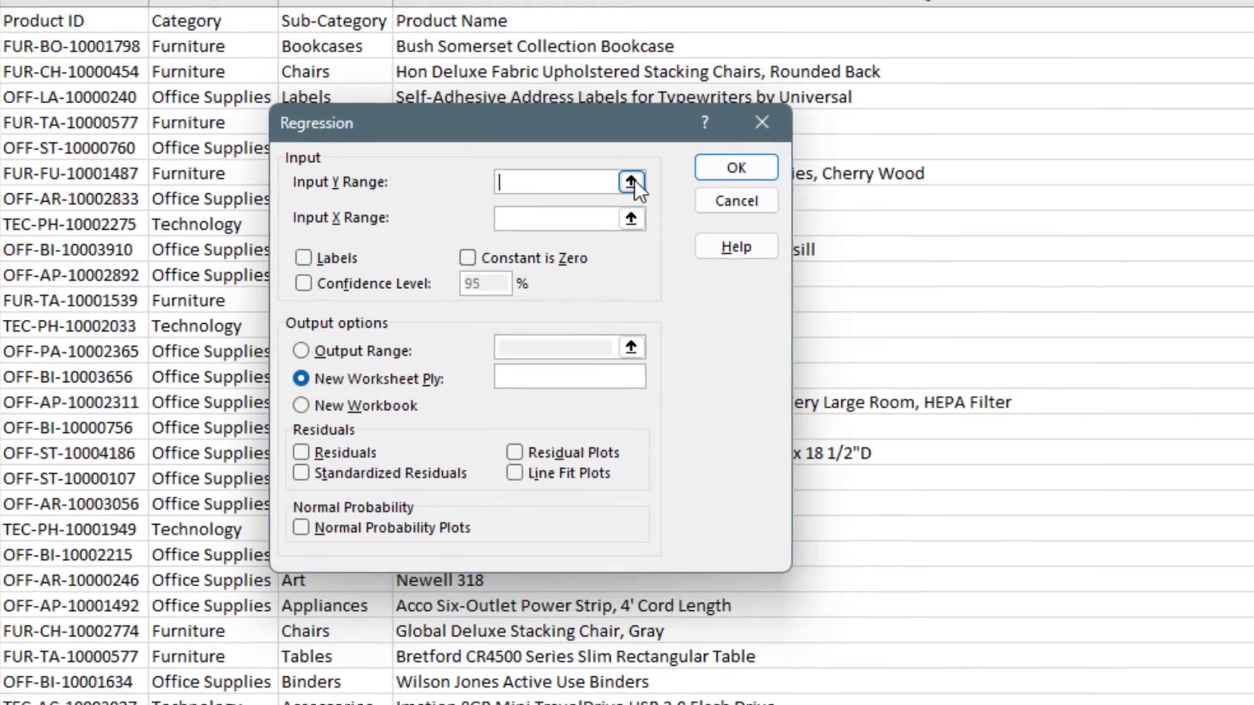
Set the regression's Y input range to the Profit values, $U$2:$U$9995.
left_click(635, 174)
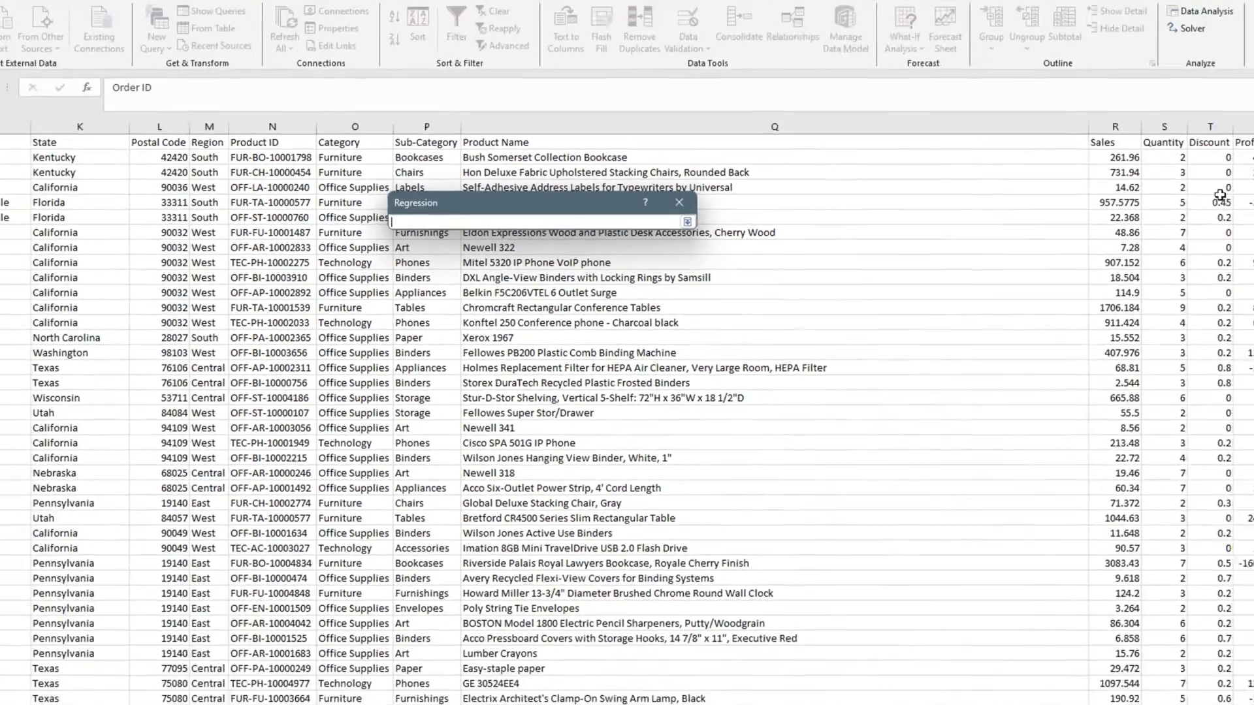
left_click_drag(1175, 178, 1191, 274)
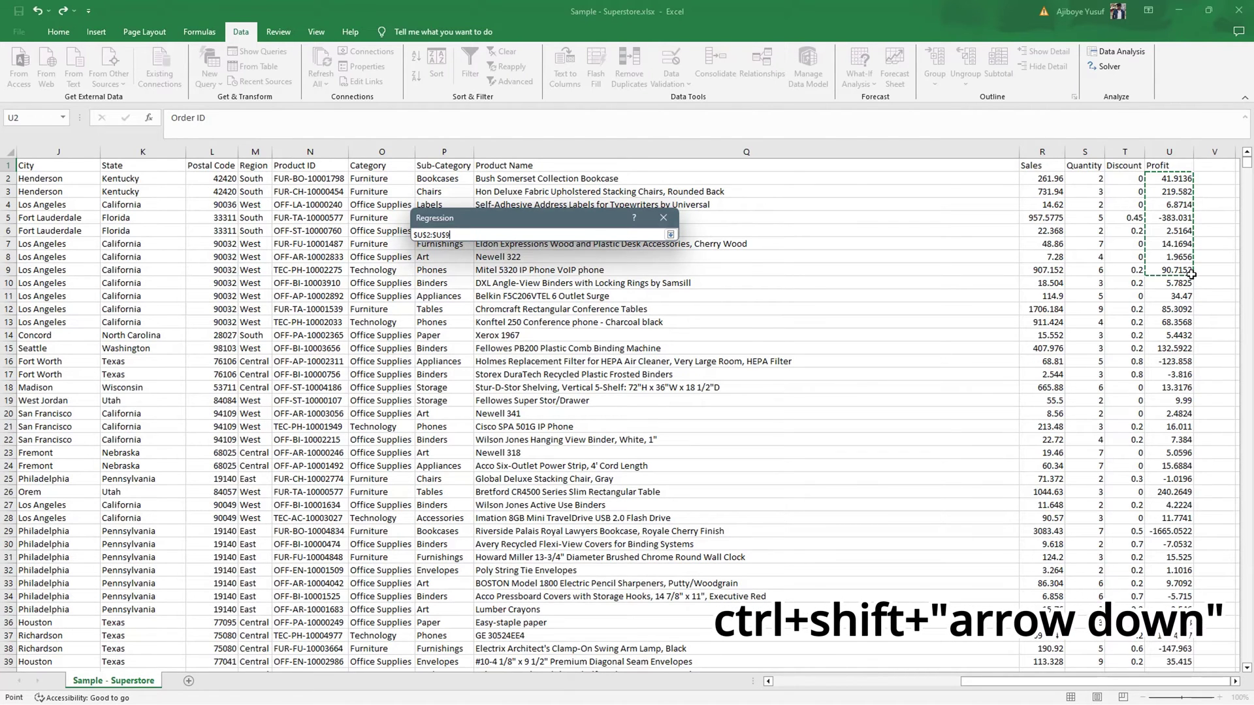
key("ctrl+shift+Down")
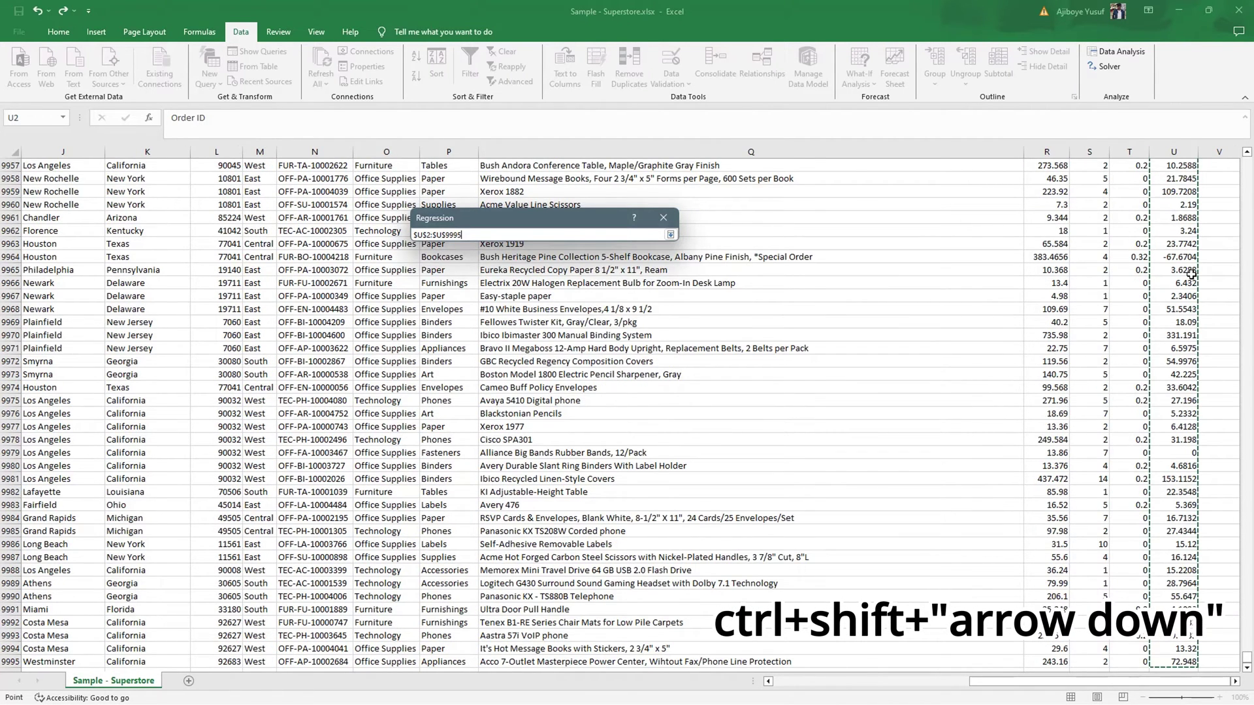
left_click(670, 235)
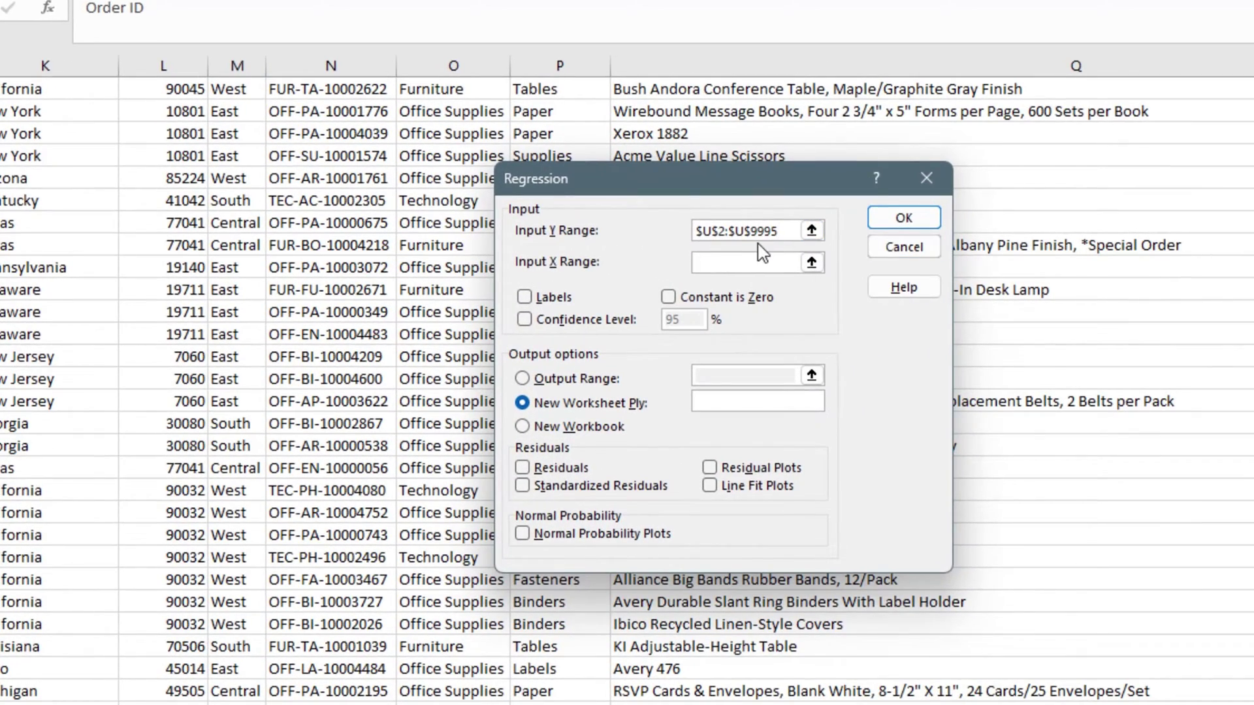
Set the X input range to the Sales values, $R$2:$R$9995, and run the regression to a new worksheet.
left_click(750, 270)
scroll(261, 392, "up", 20)
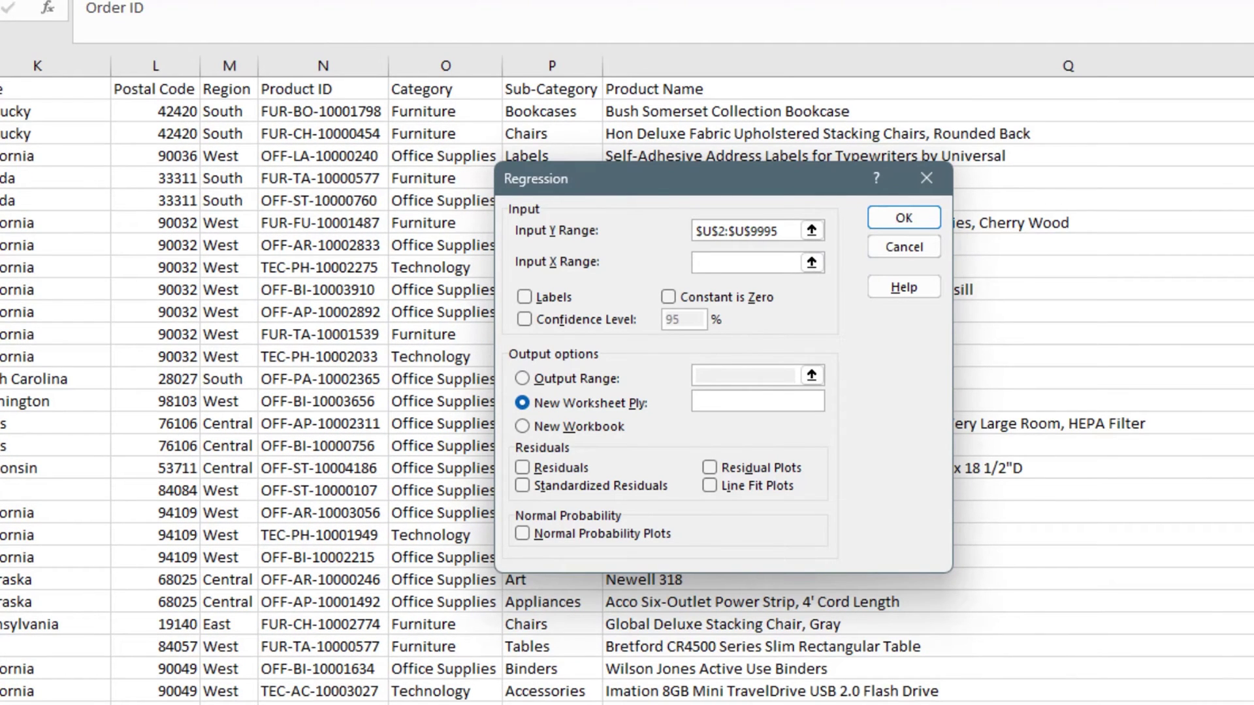
left_click(811, 262)
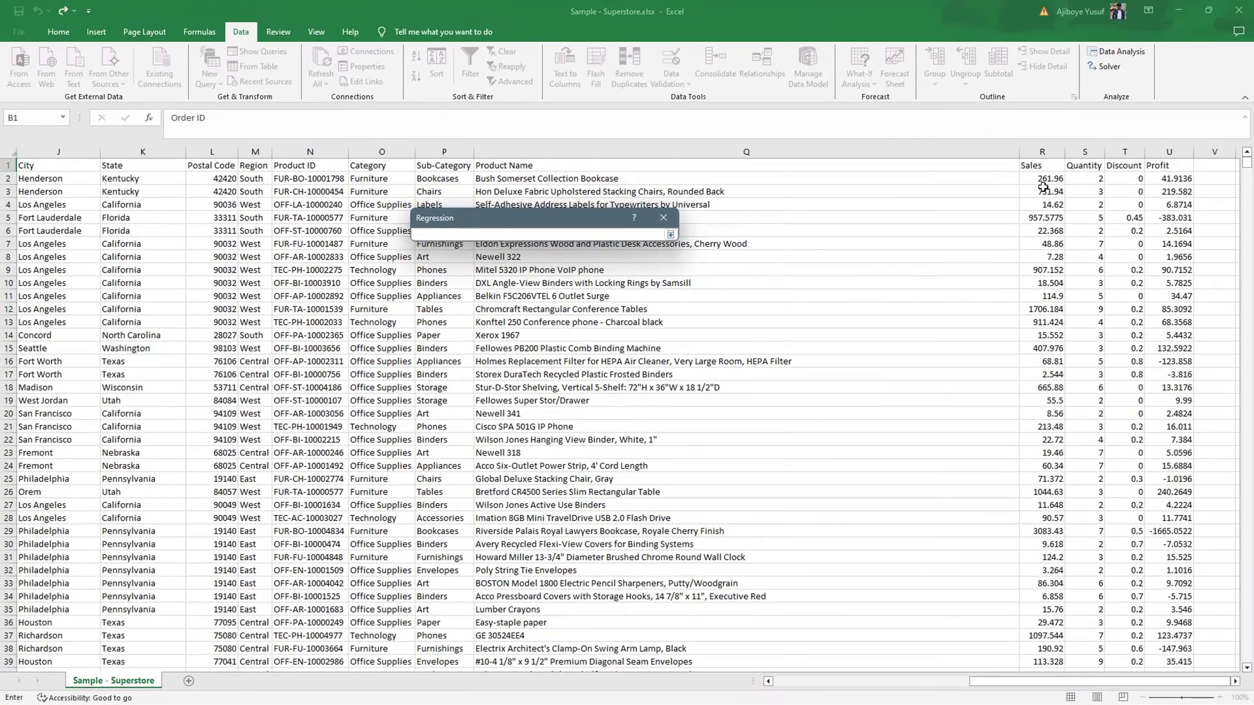
left_click(1140, 166)
key("ctrl+shift+Down")
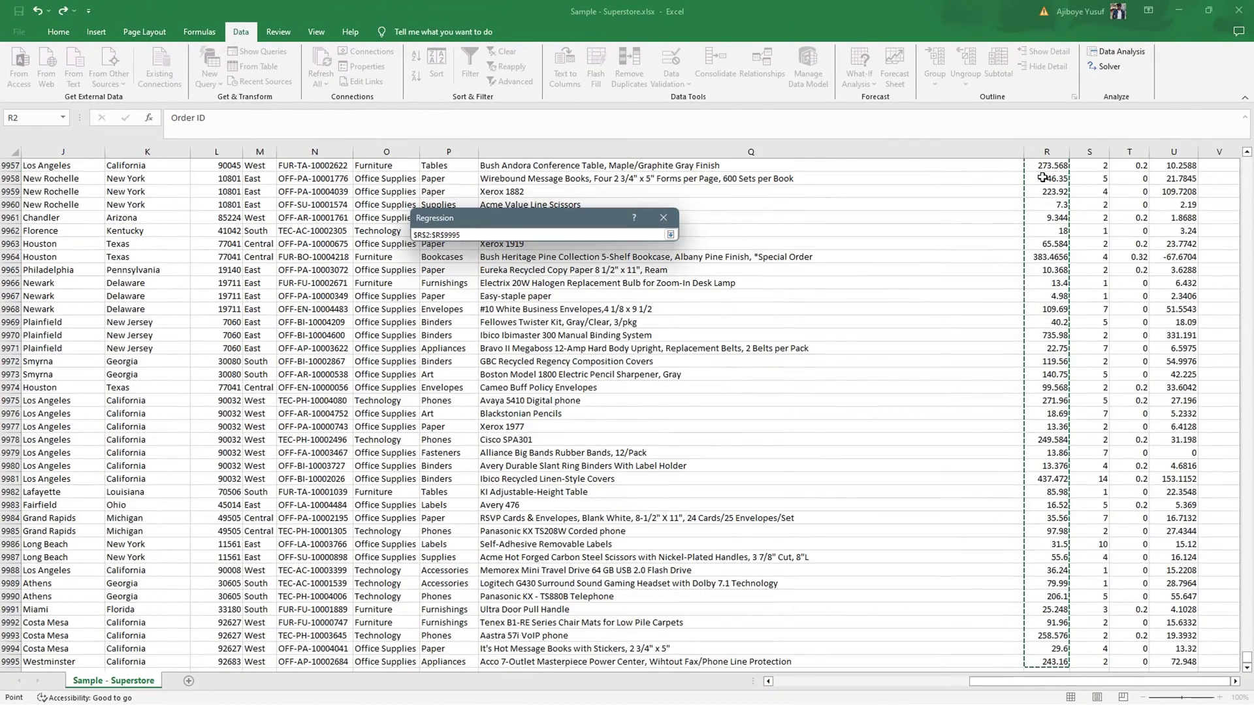
left_click(670, 234)
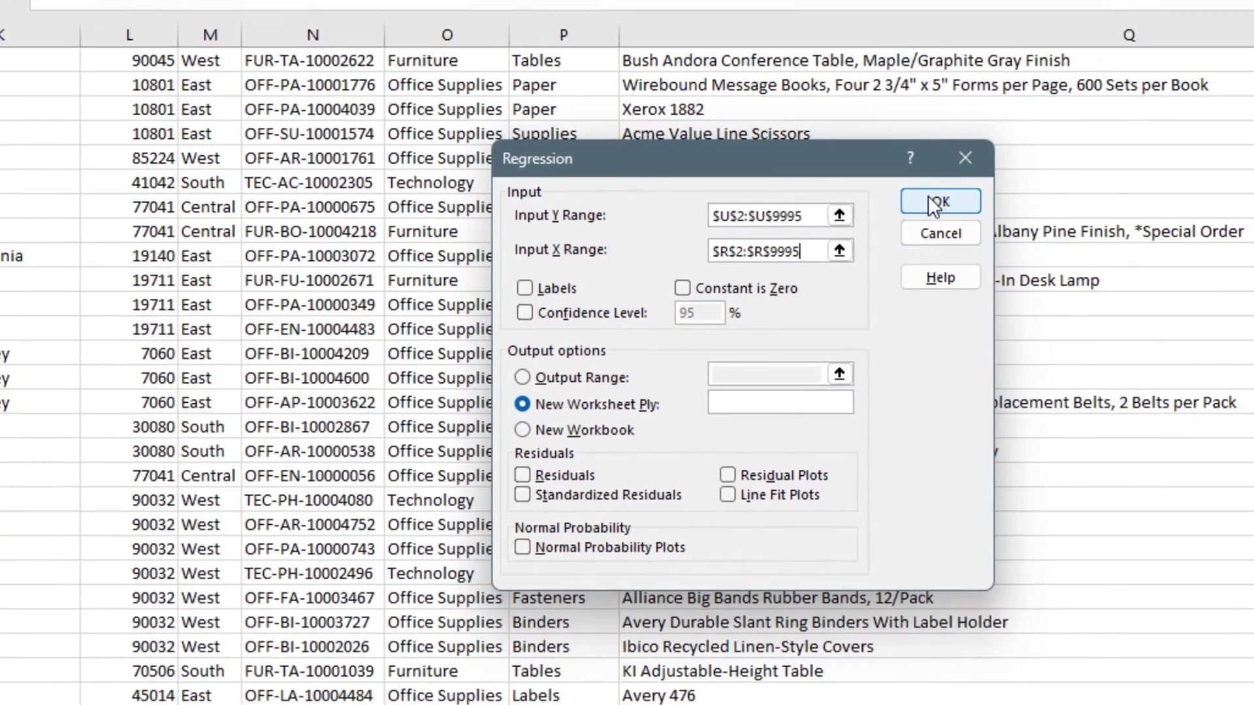
left_click(932, 196)
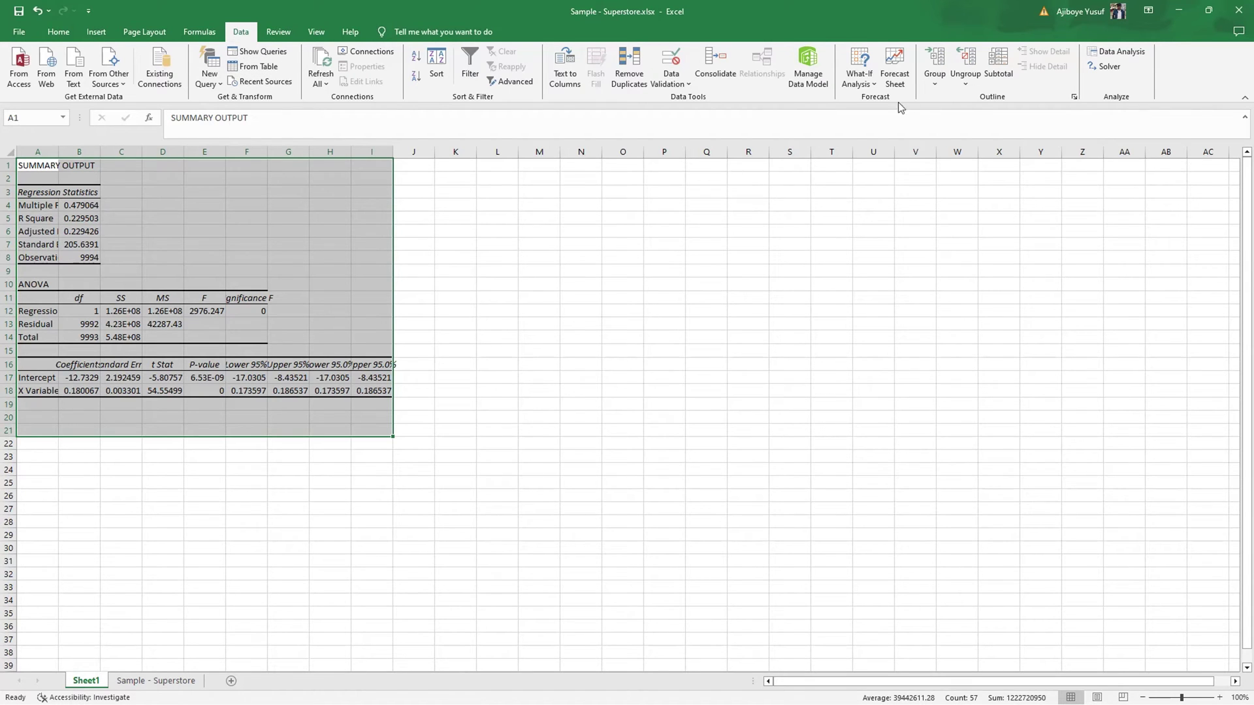
AutoFit the column widths of the simple regression's summary output on Sheet1.
left_click(63, 33)
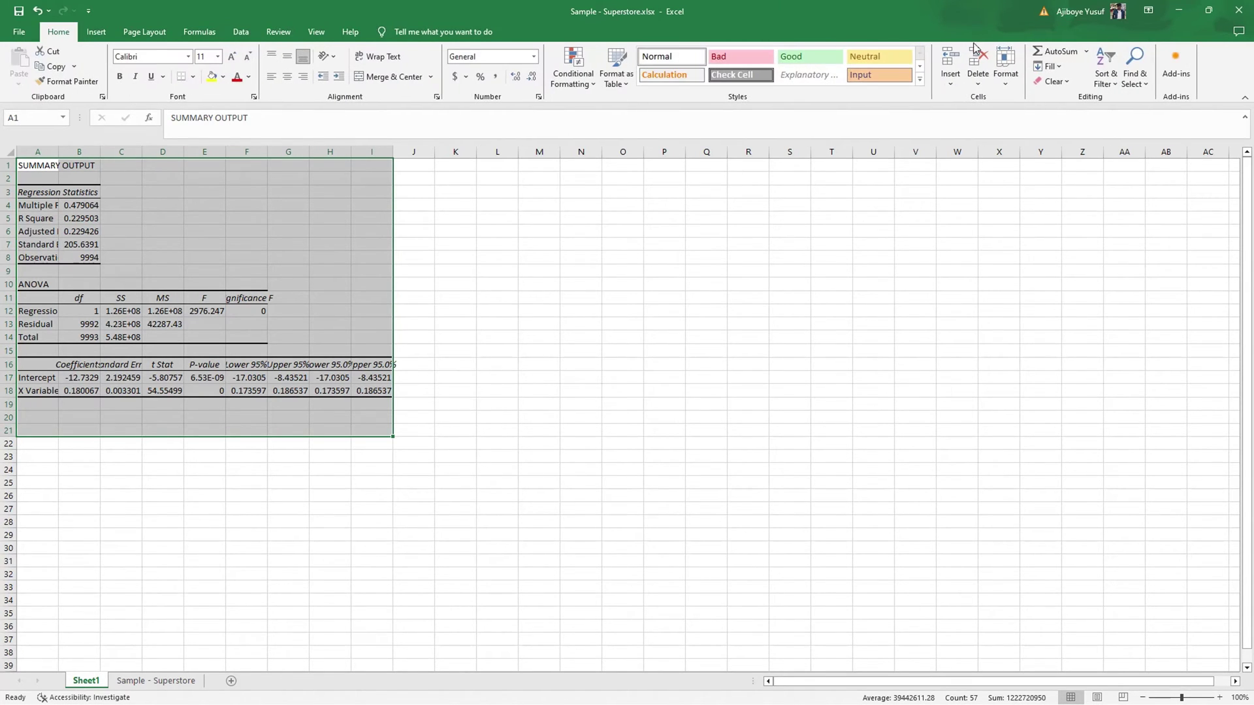
left_click(1006, 75)
left_click(1052, 160)
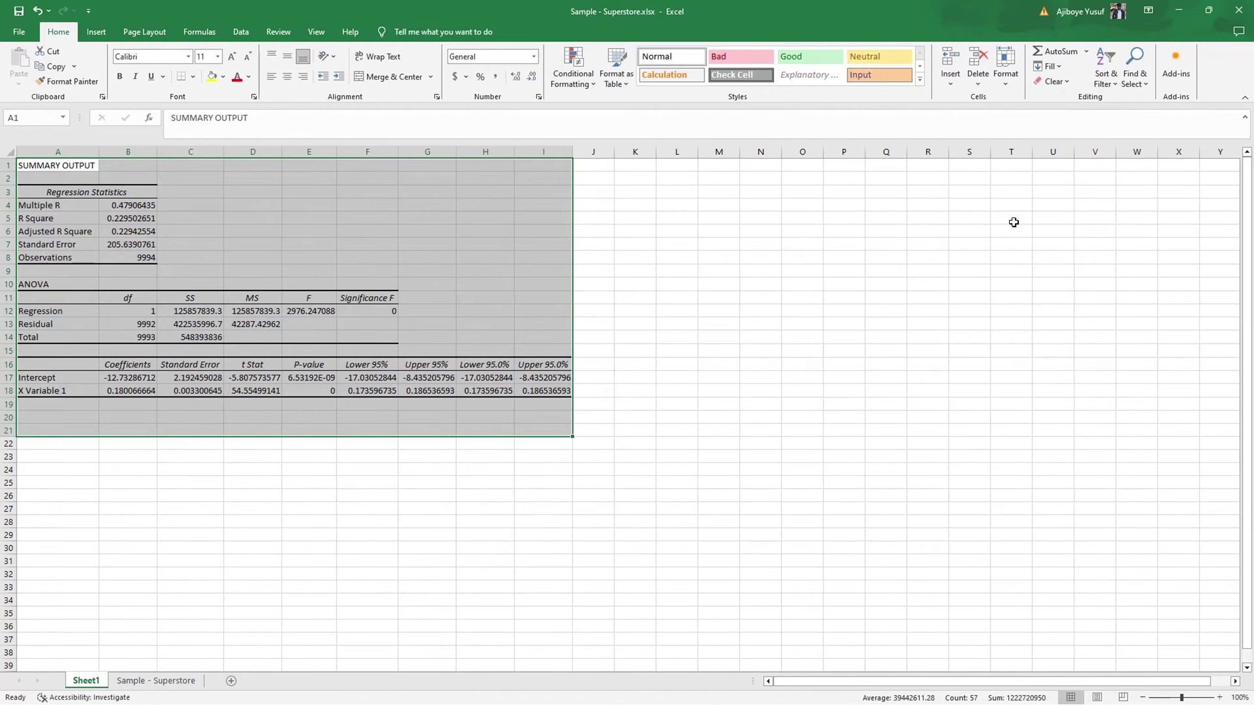
left_click(677, 351)
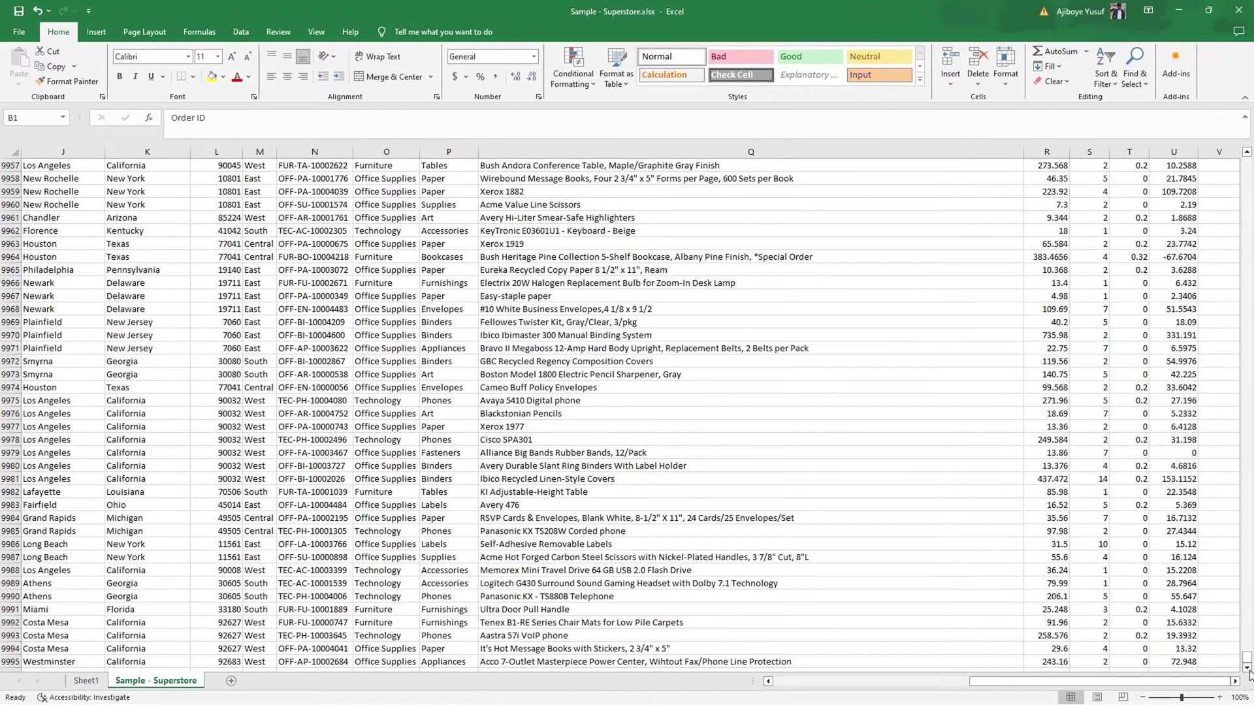
Open the Regression tool again from the top of the Sample - Superstore sheet.
left_click_drag(1246, 657, 1249, 152)
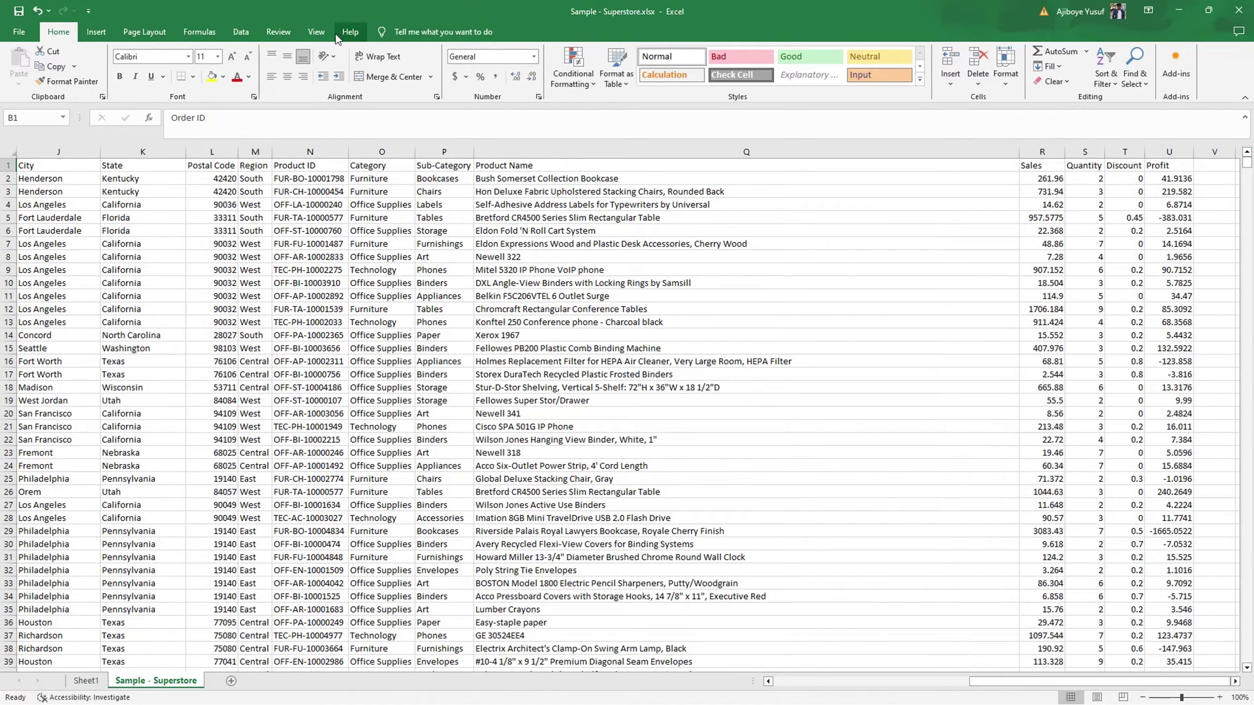
left_click(249, 40)
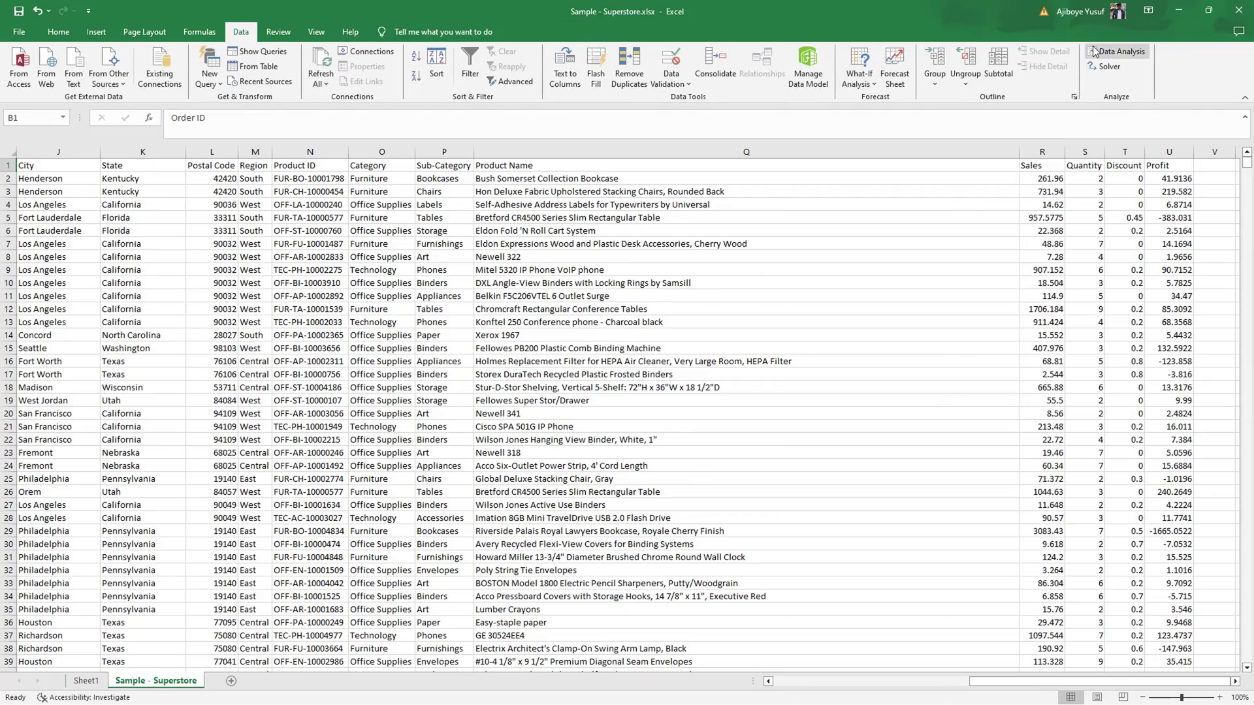
left_click(1117, 52)
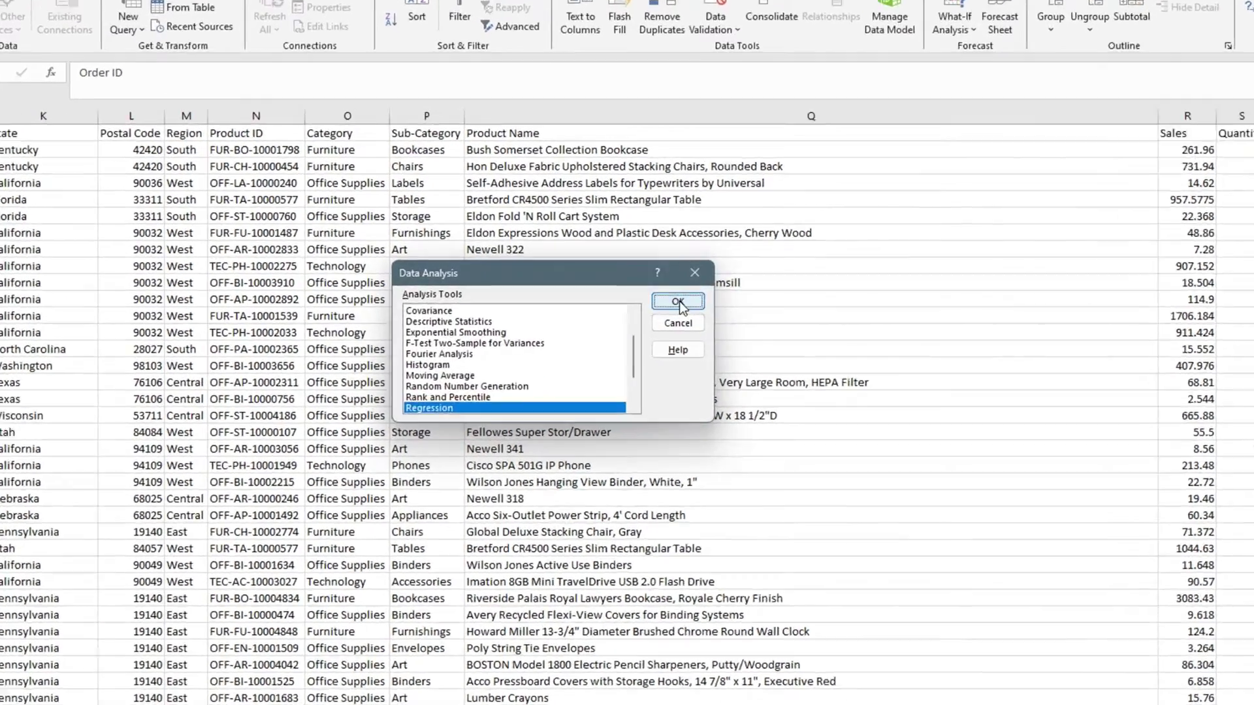
left_click(641, 297)
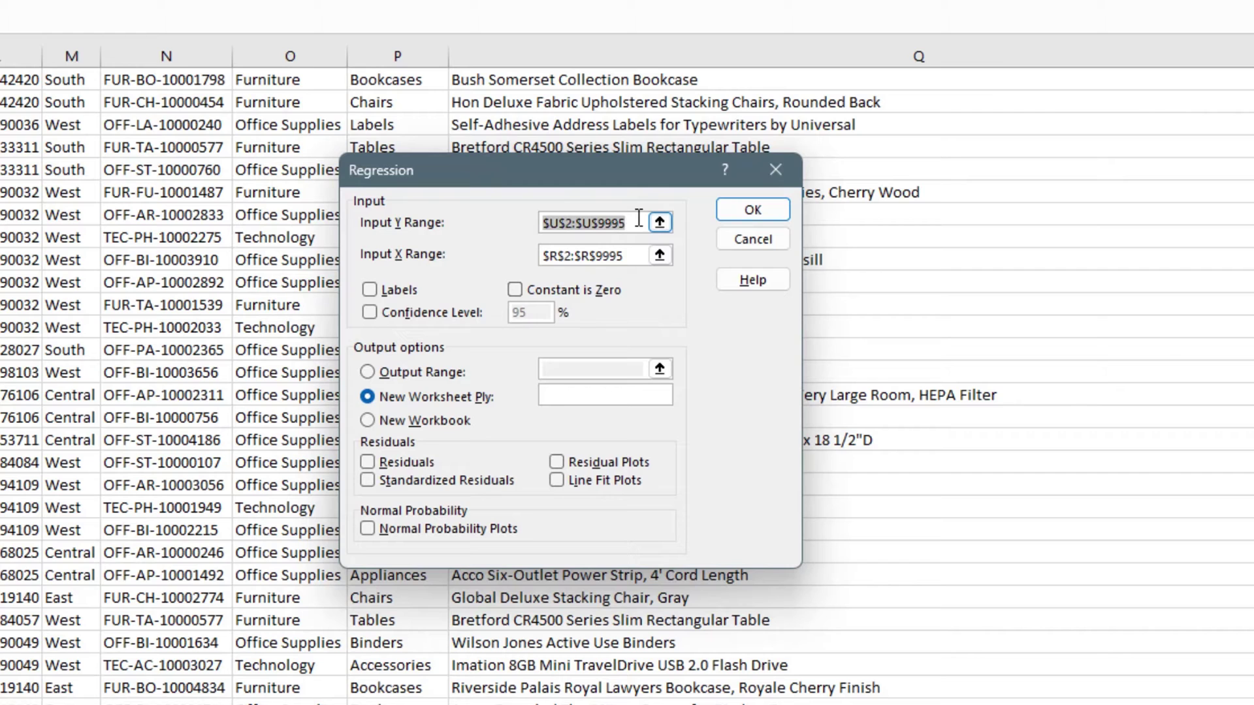
Replace the X input range with Sales, Quantity and Discount, $R$2:$T$9995, and run the regression to a new worksheet.
left_click_drag(626, 256, 534, 264)
key("BackSpace")
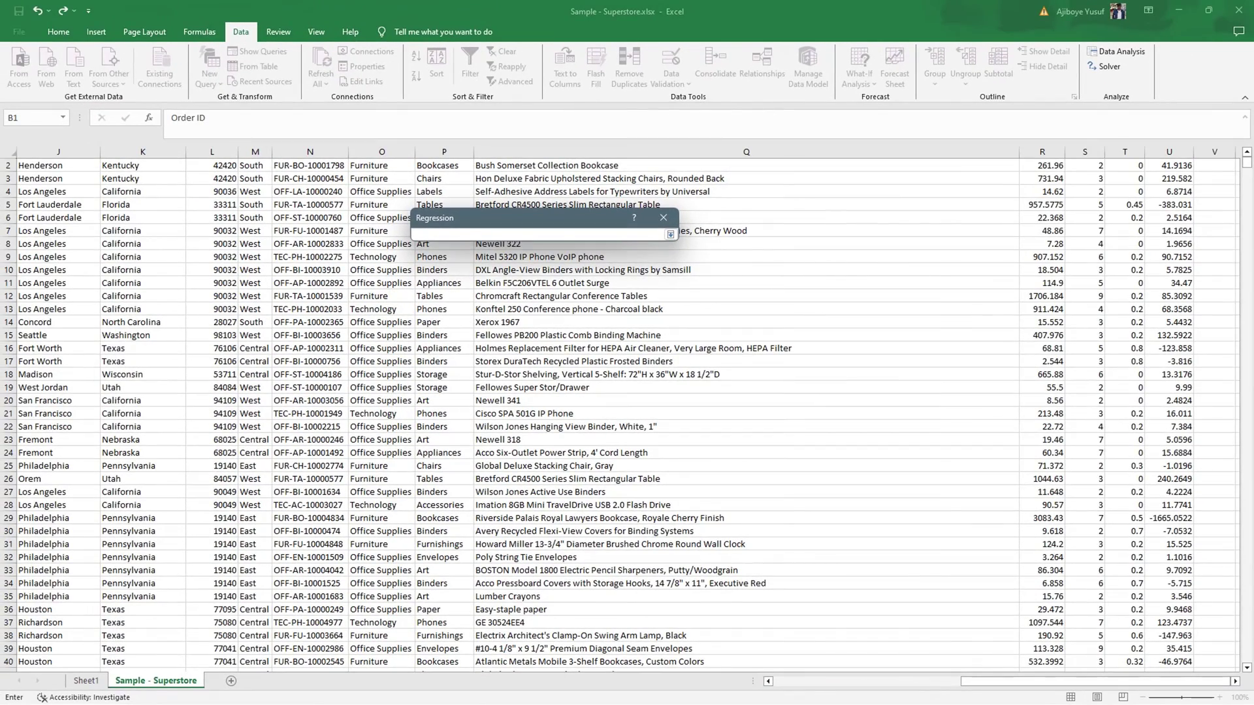
left_click(1246, 153)
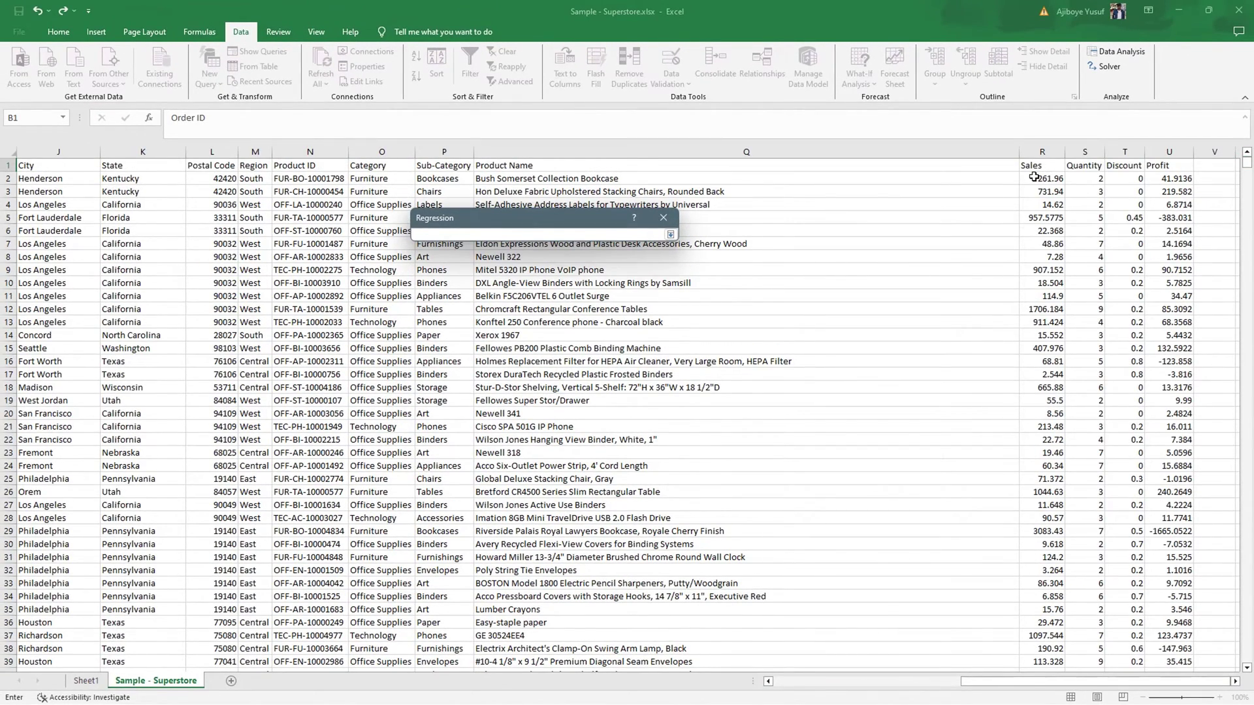
left_click_drag(1034, 177, 1116, 184)
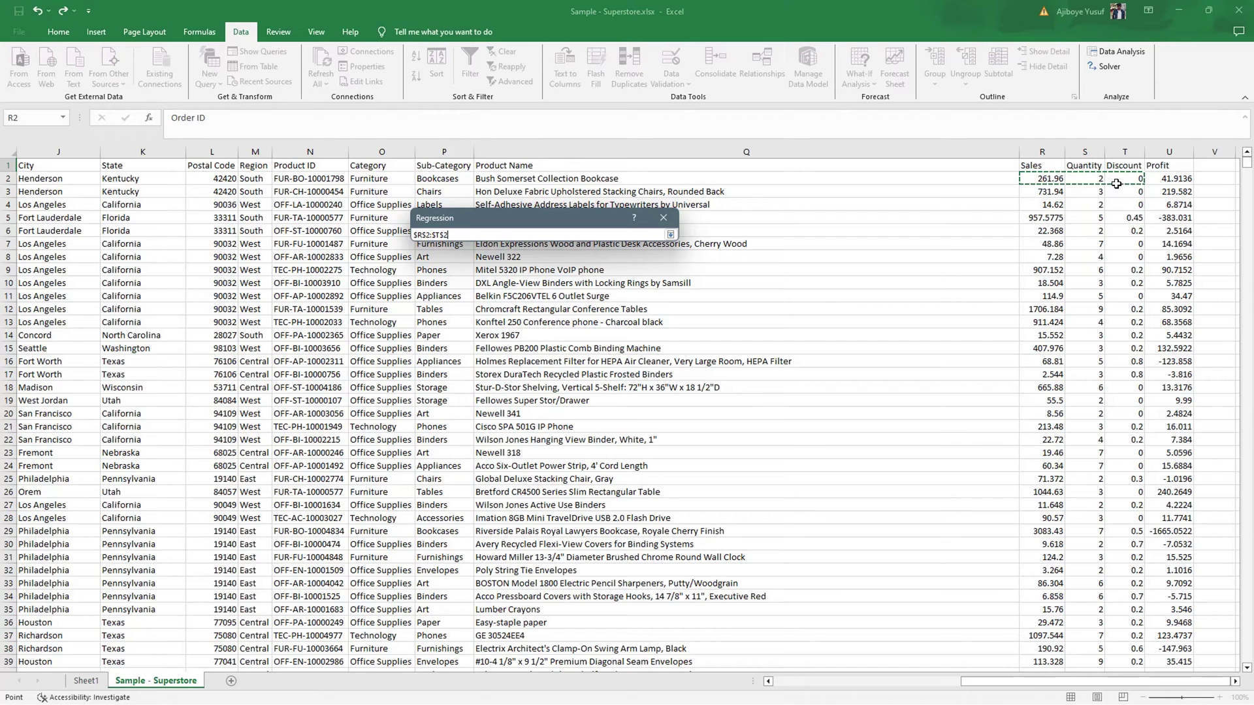
key("ctrl+shift+Down")
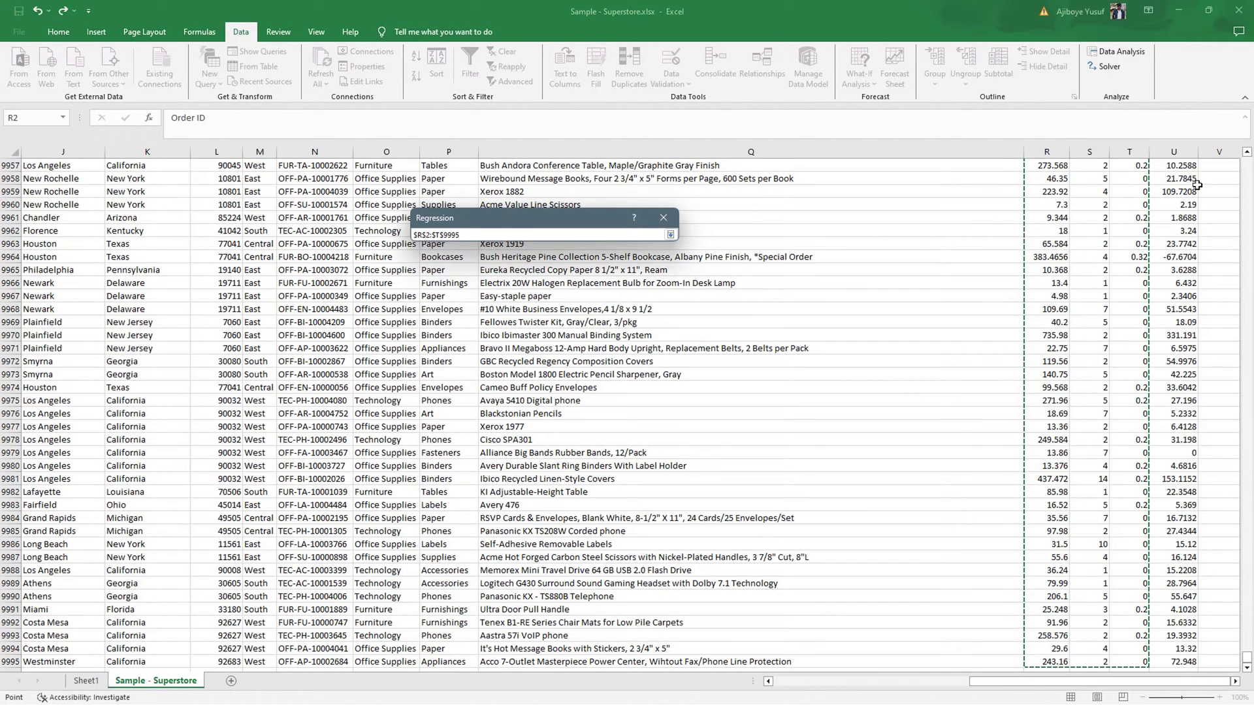
left_click(670, 235)
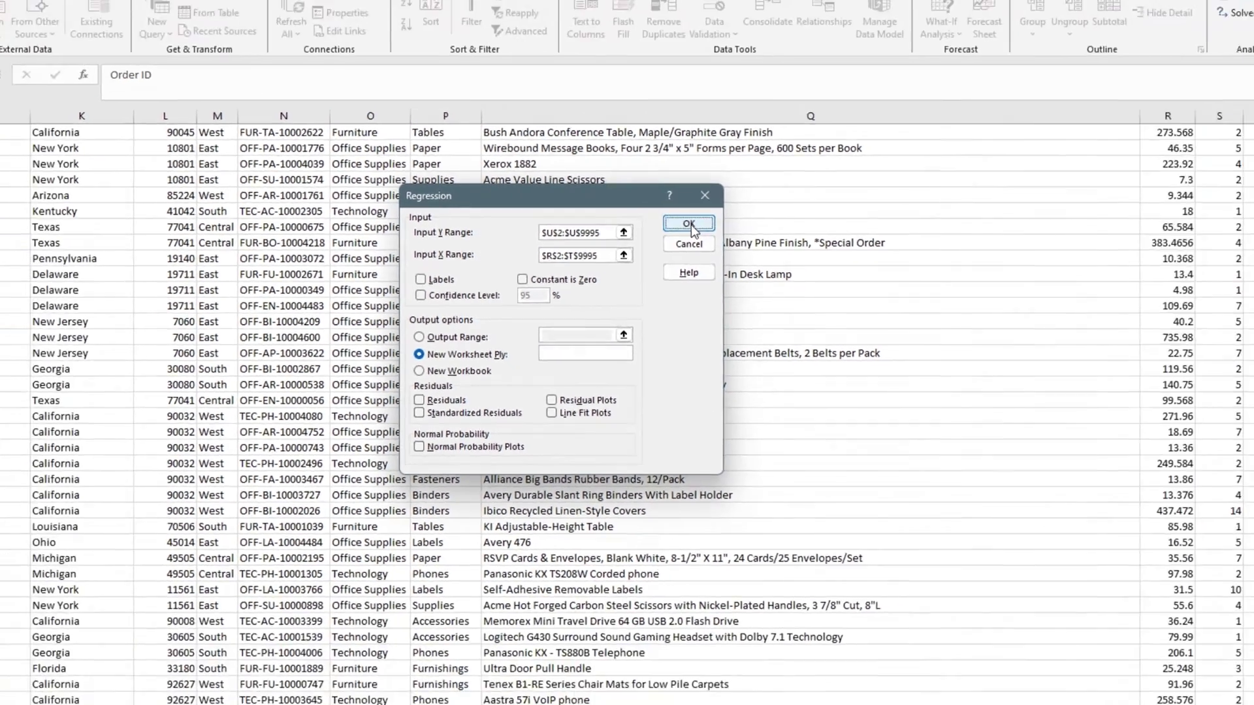
left_click(848, 151)
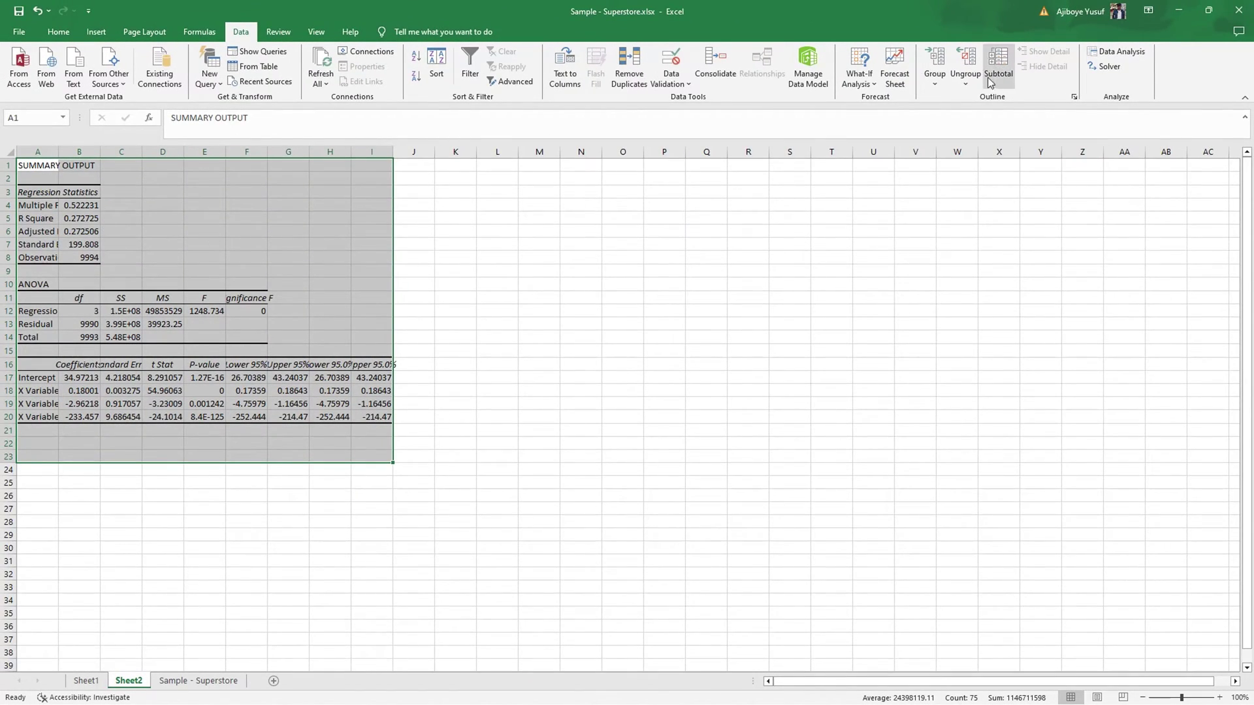
AutoFit the column widths of the three-variable regression's summary output on Sheet2.
left_click(58, 31)
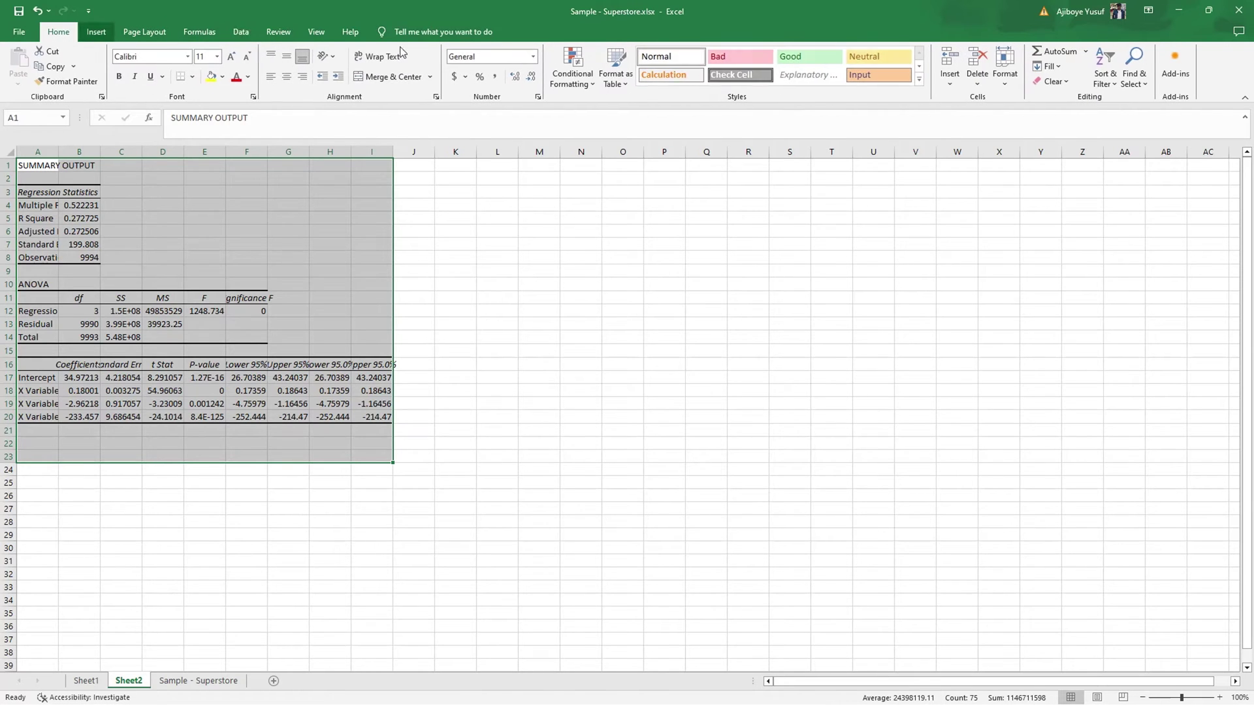
left_click(1006, 69)
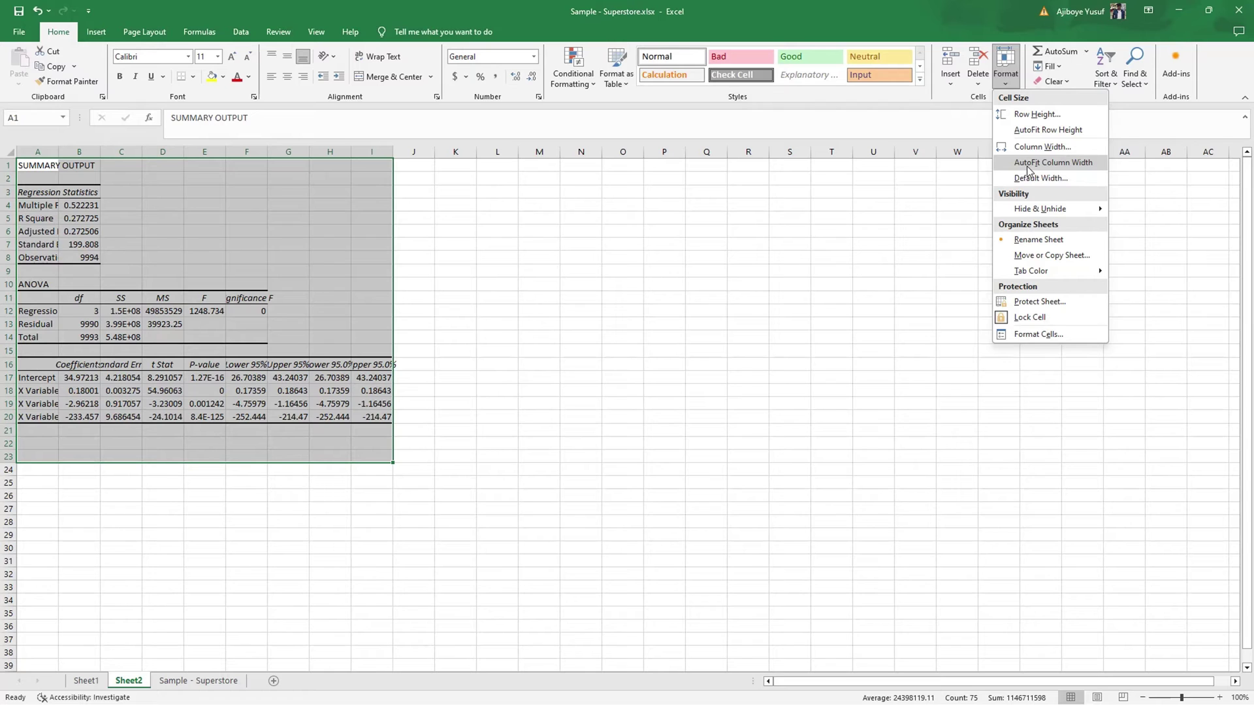
left_click(1028, 163)
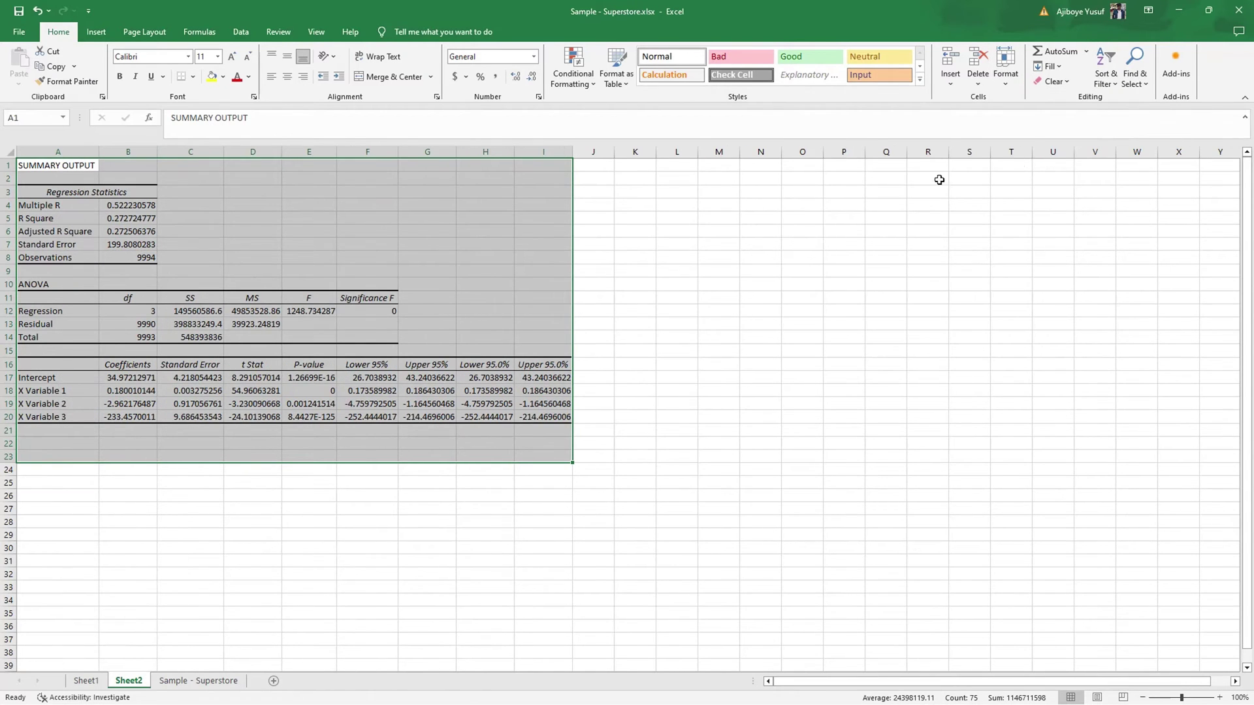
left_click(231, 486)
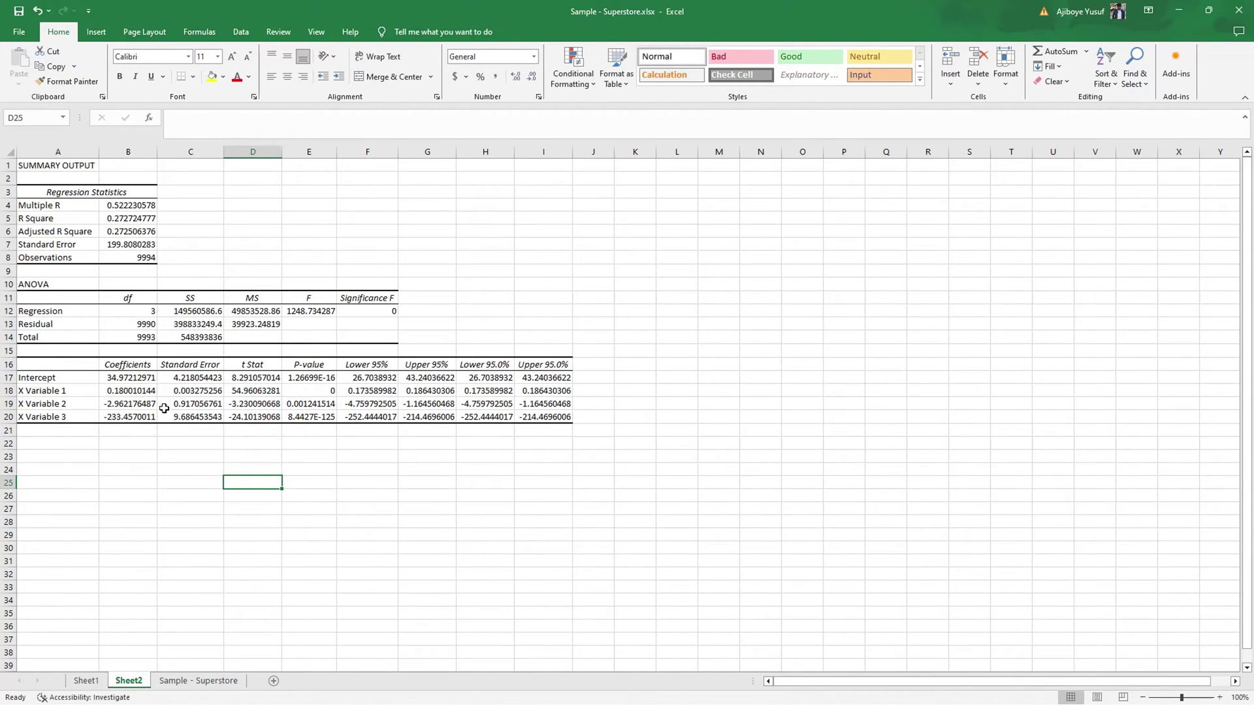
Rename Sheet2 as "multiple".
double_click(128, 680)
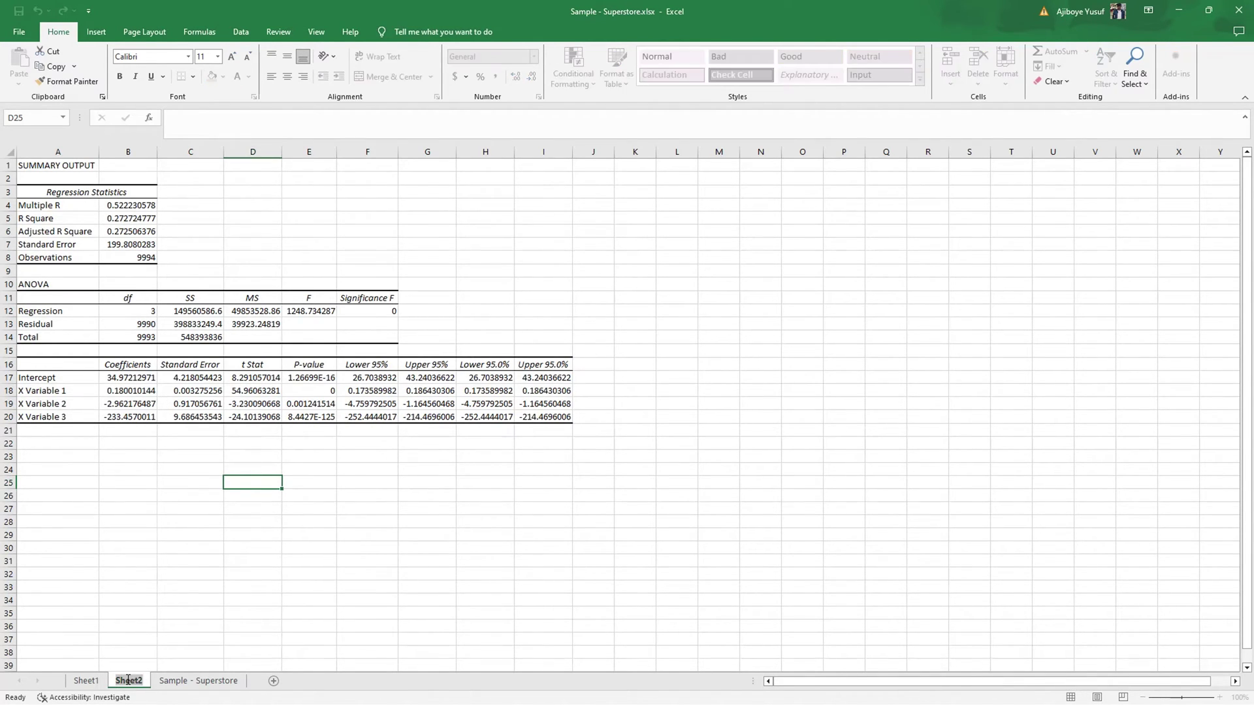
type("multi")
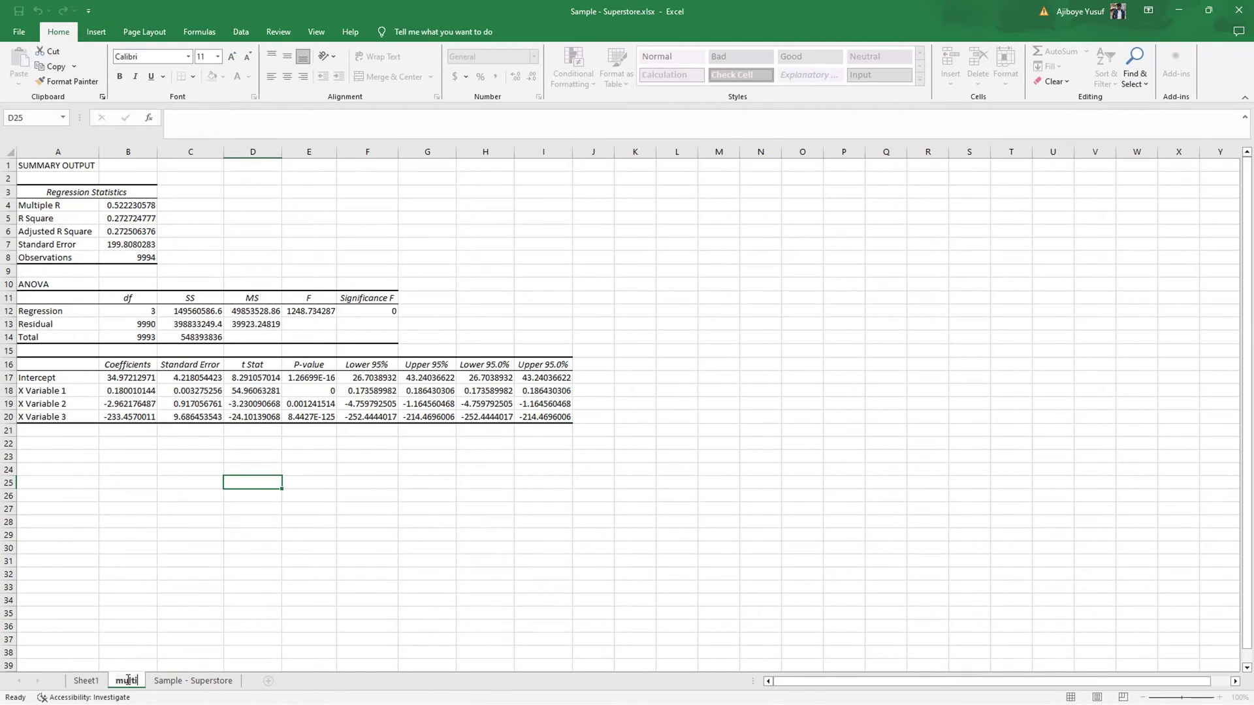
type("ple")
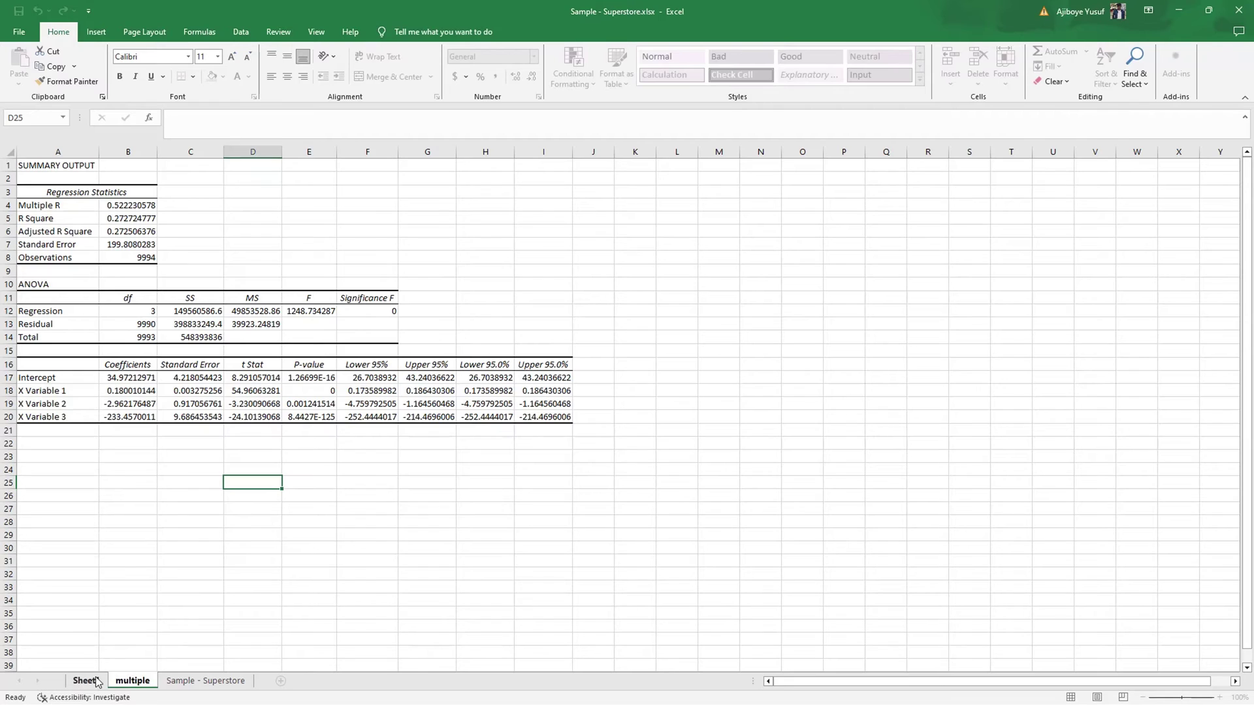
Rename the single-variable regression's output sheet as "simple".
left_click(96, 680)
type("simple")
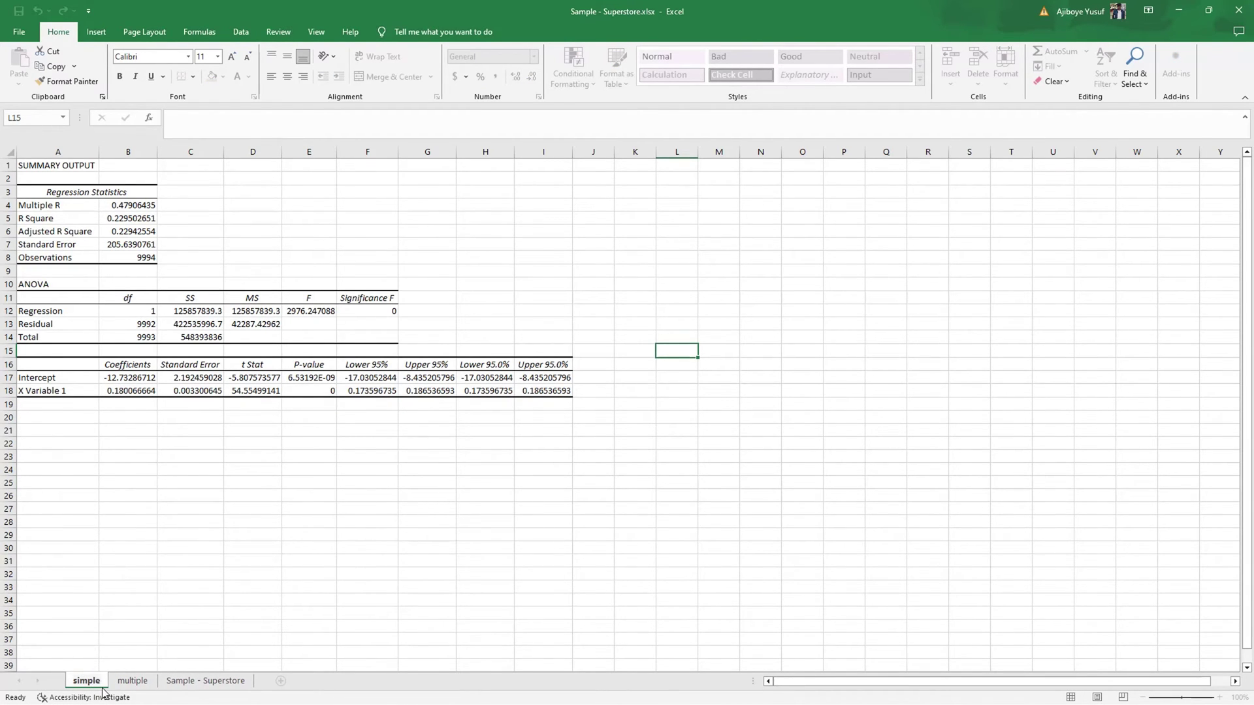
left_click(131, 681)
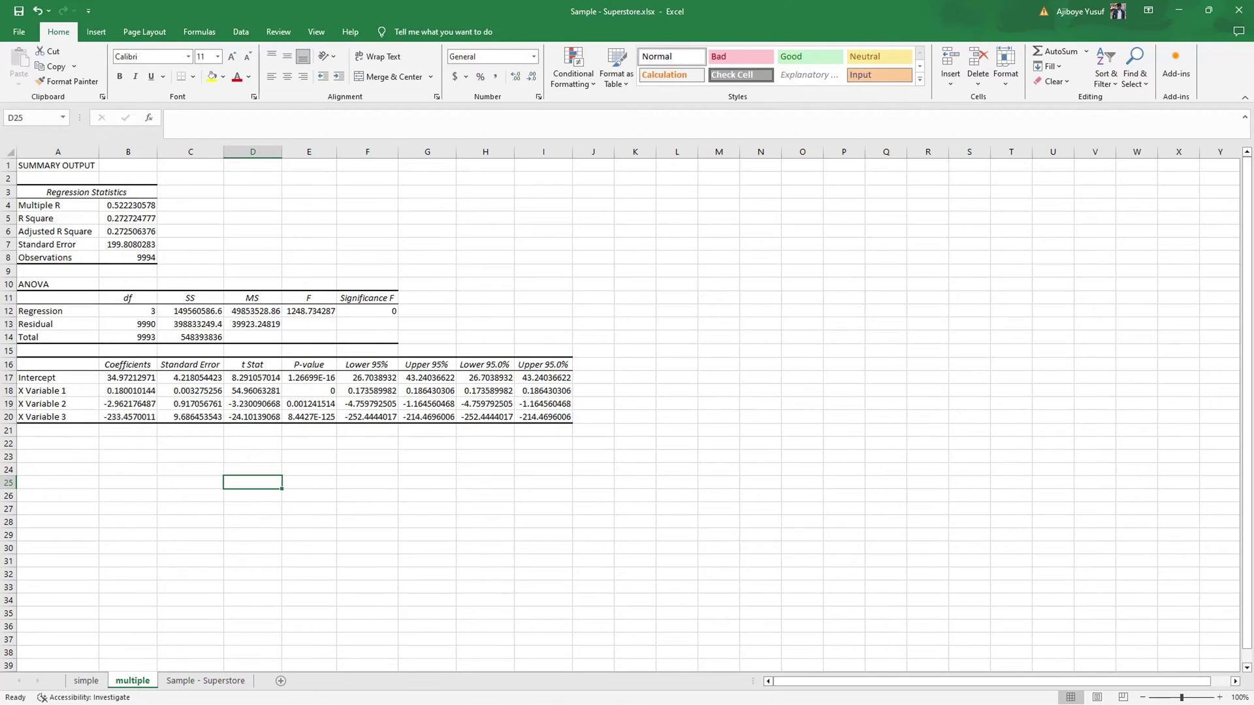
Compare the simple and multiple regression outputs, examining R Square, Adjusted R Square and Significance F on the multiple sheet.
left_click(98, 681)
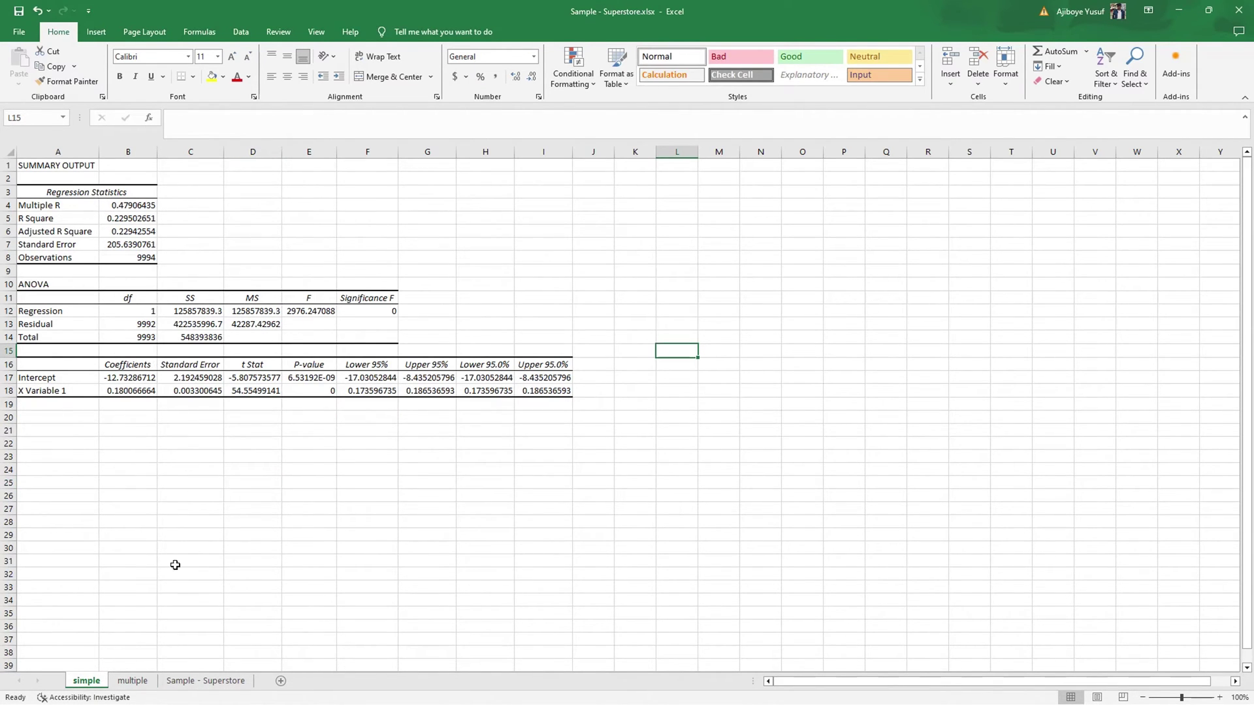
left_click(133, 681)
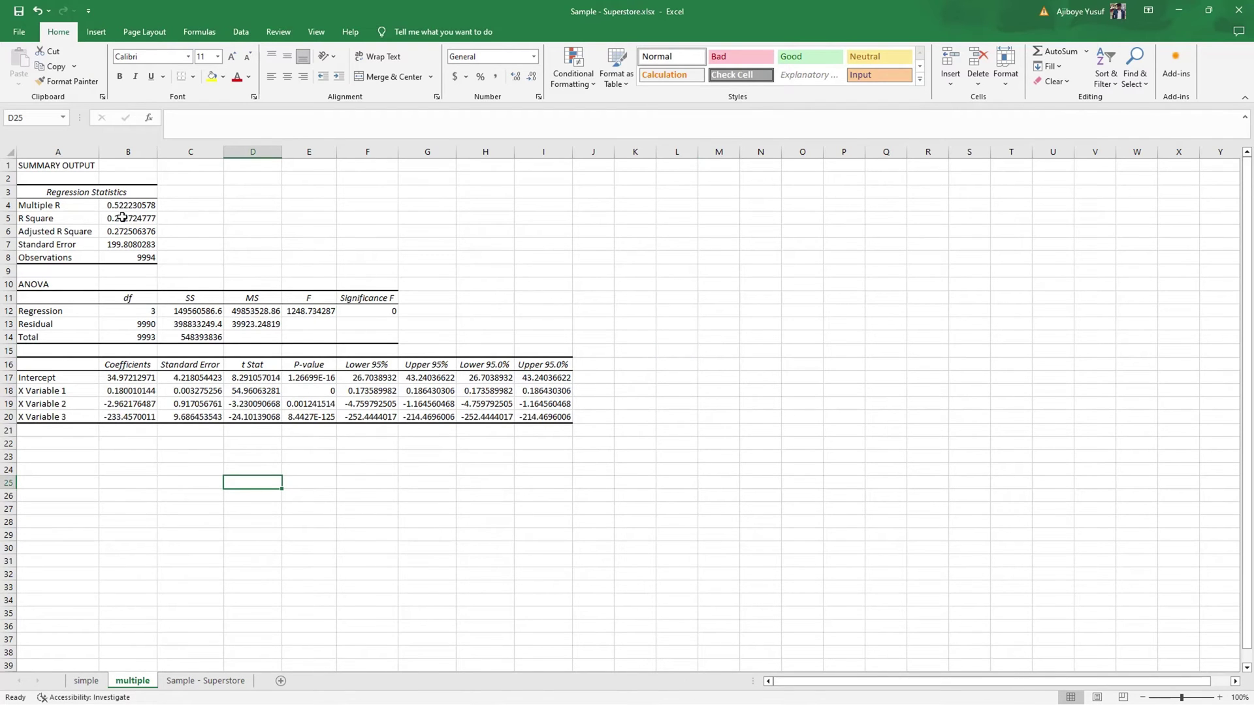
left_click(94, 680)
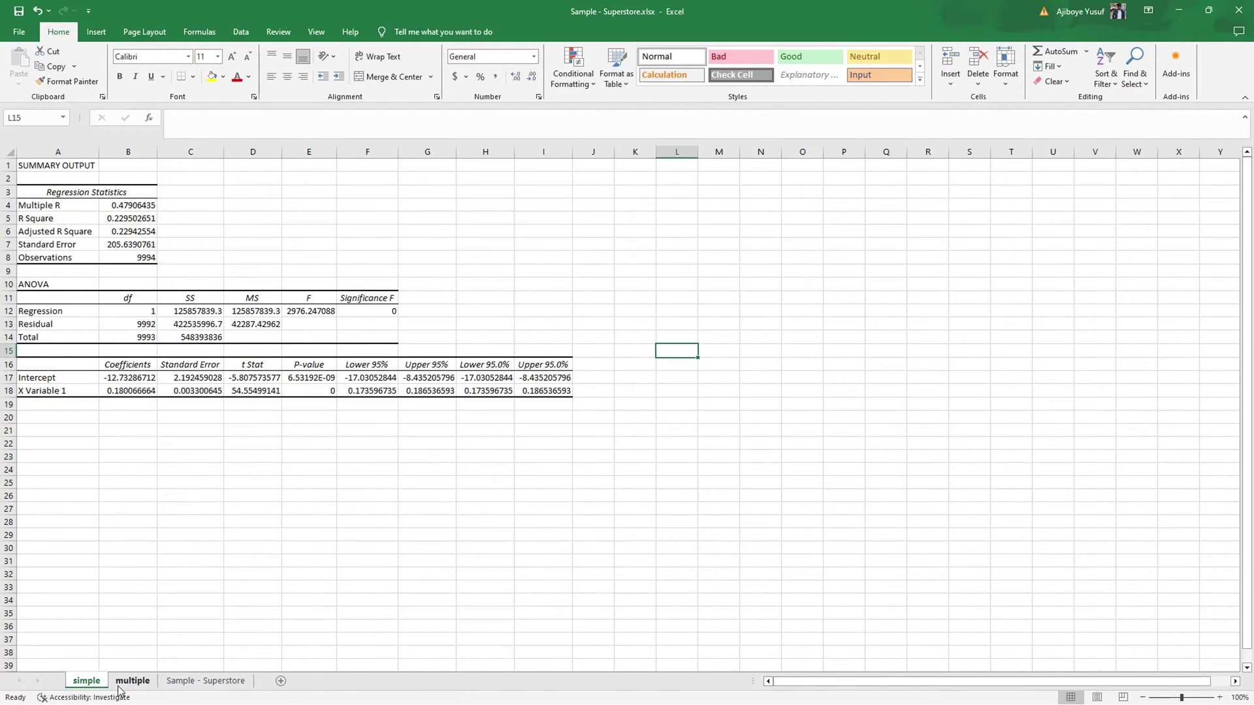
left_click(119, 688)
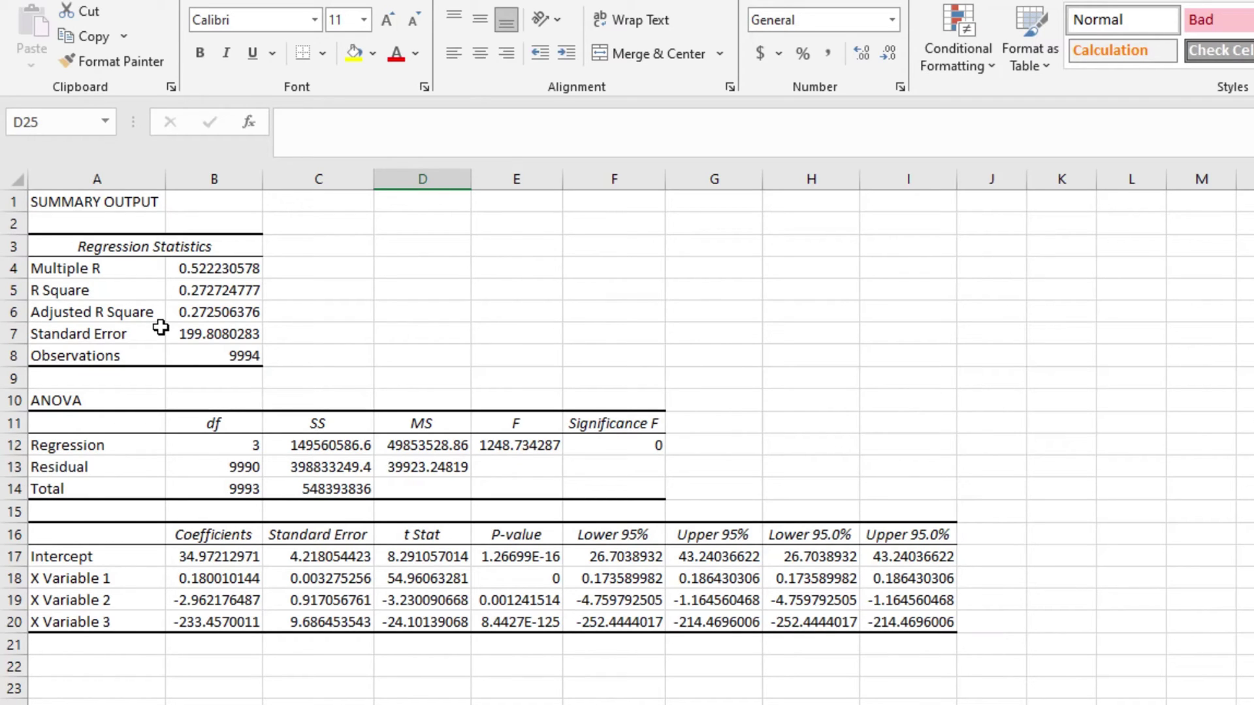
left_click(209, 291)
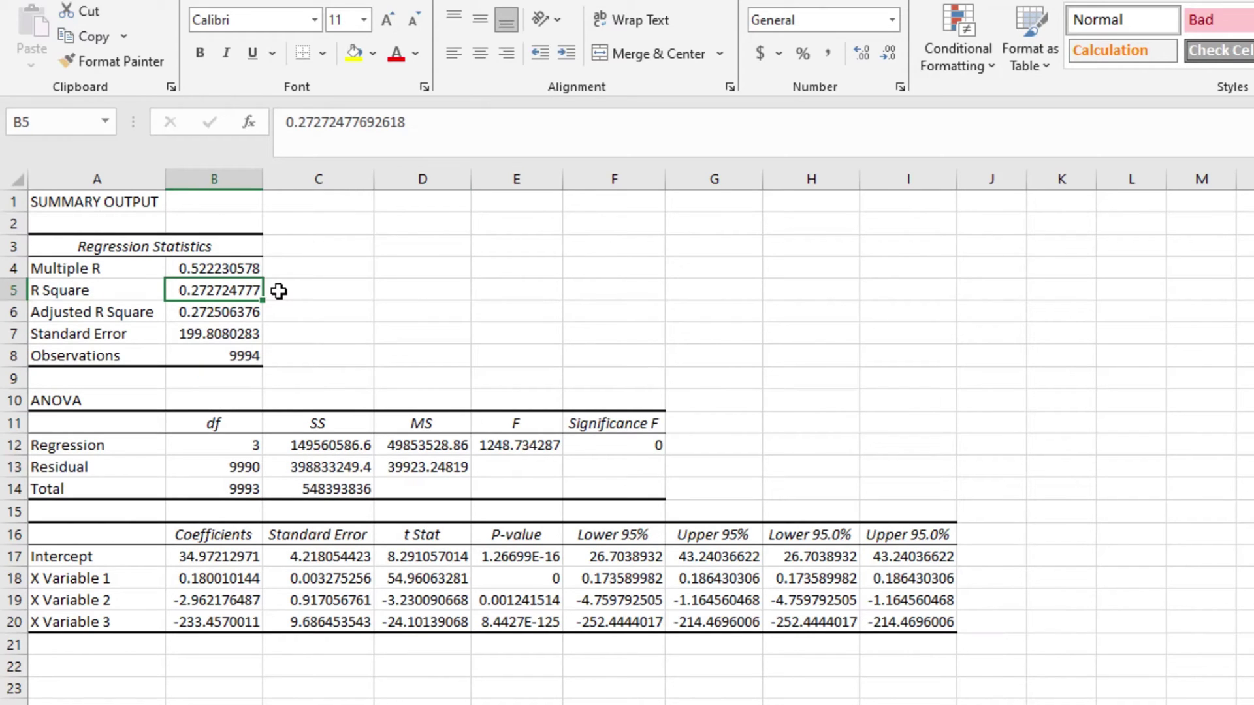
left_click(221, 314)
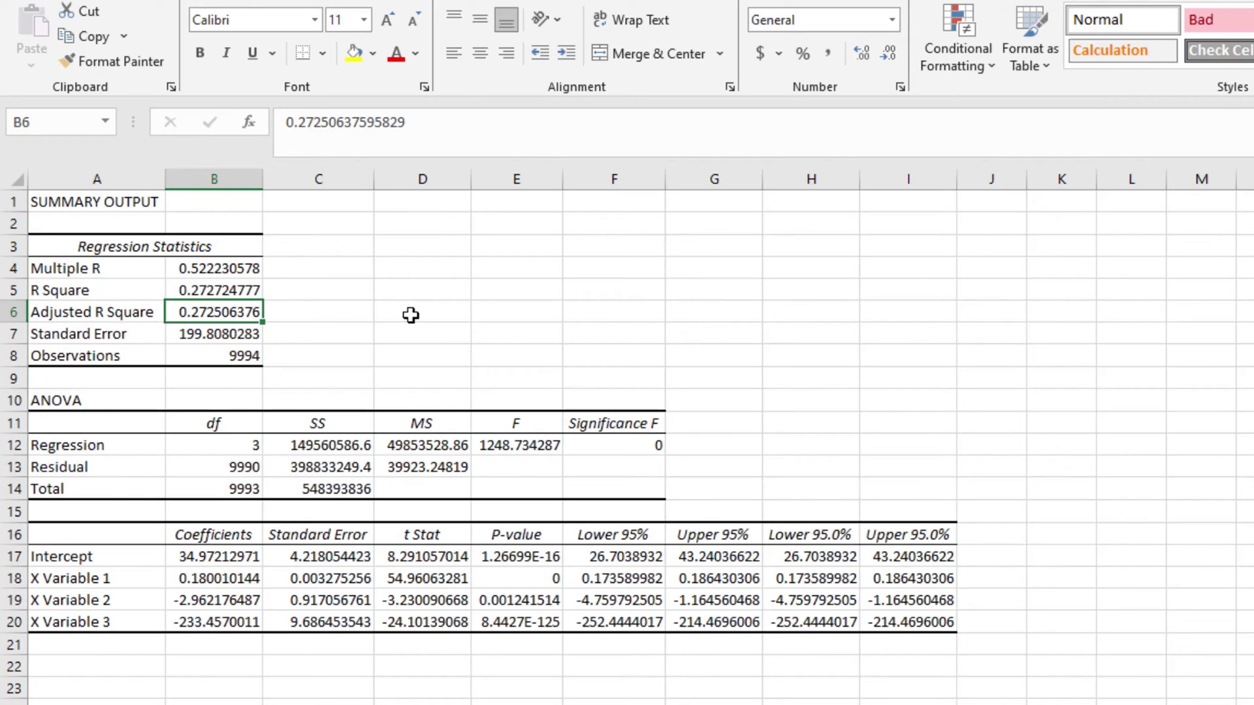
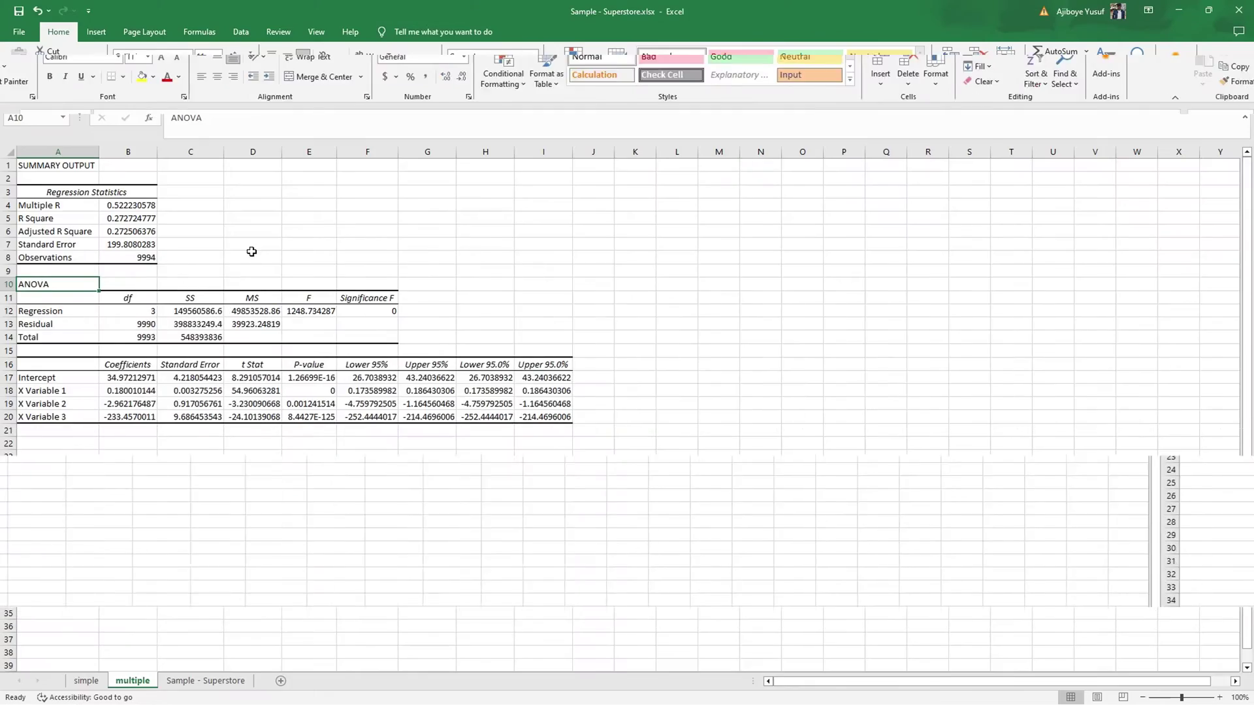
left_click(369, 307)
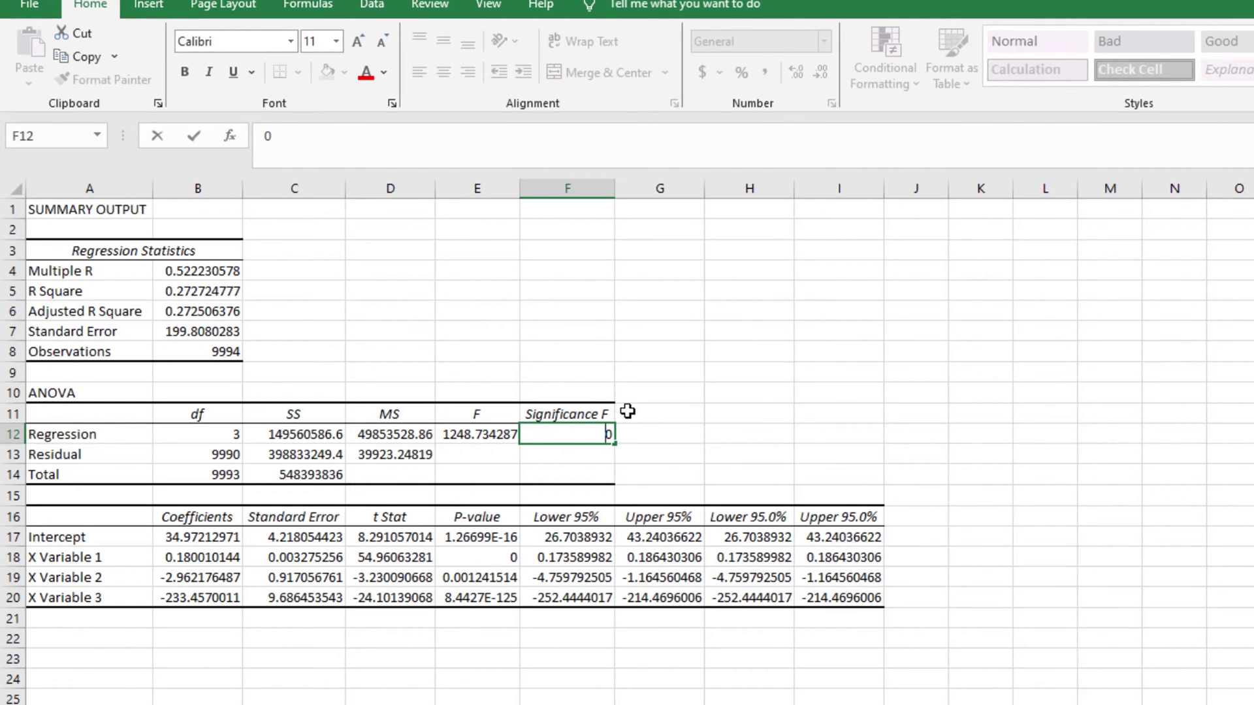
key("Return")
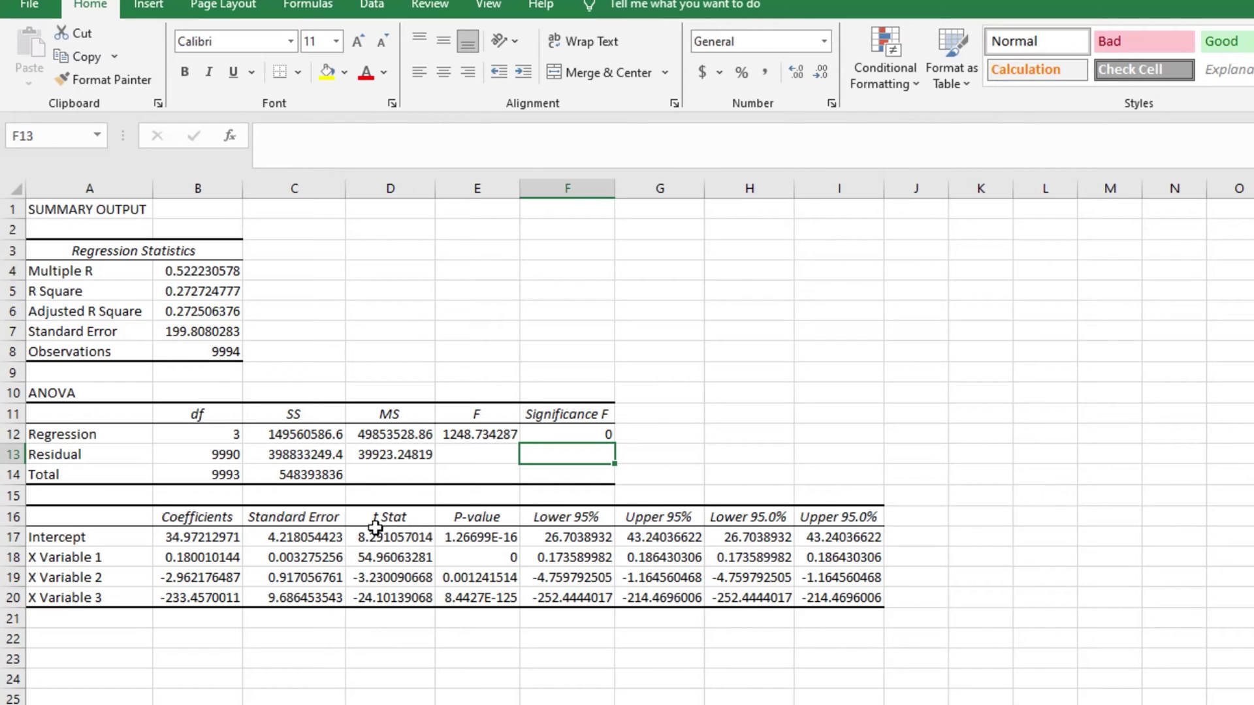
Replace the X Variable 1 label in cell A18 of the multiple sheet with "sales".
left_click(77, 562)
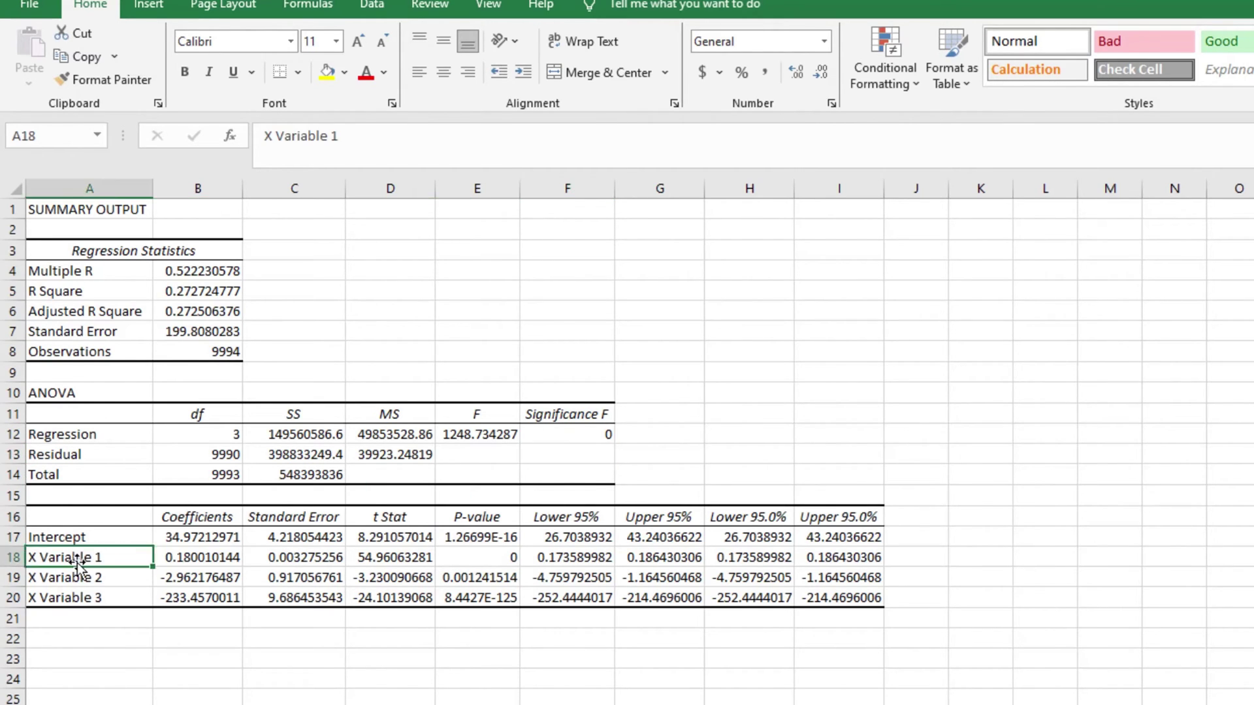
key("Down")
key("Down")
double_click(98, 557)
left_click_drag(102, 557, 17, 556)
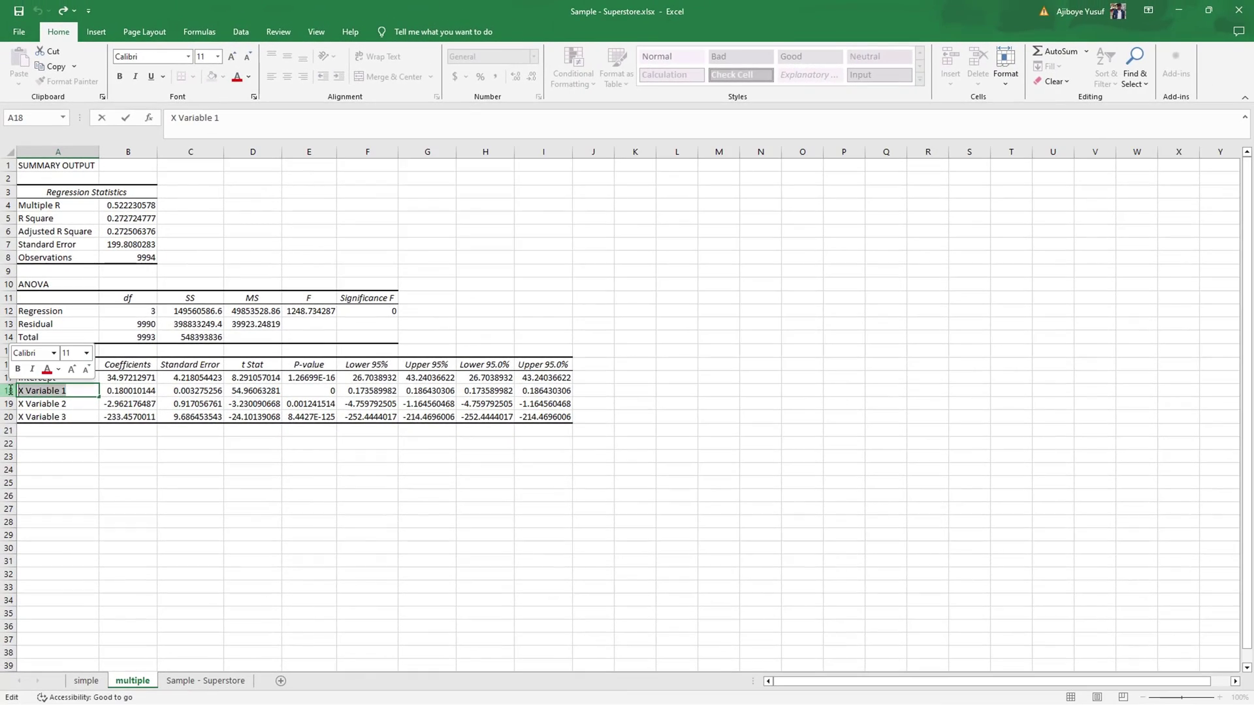
type("sales")
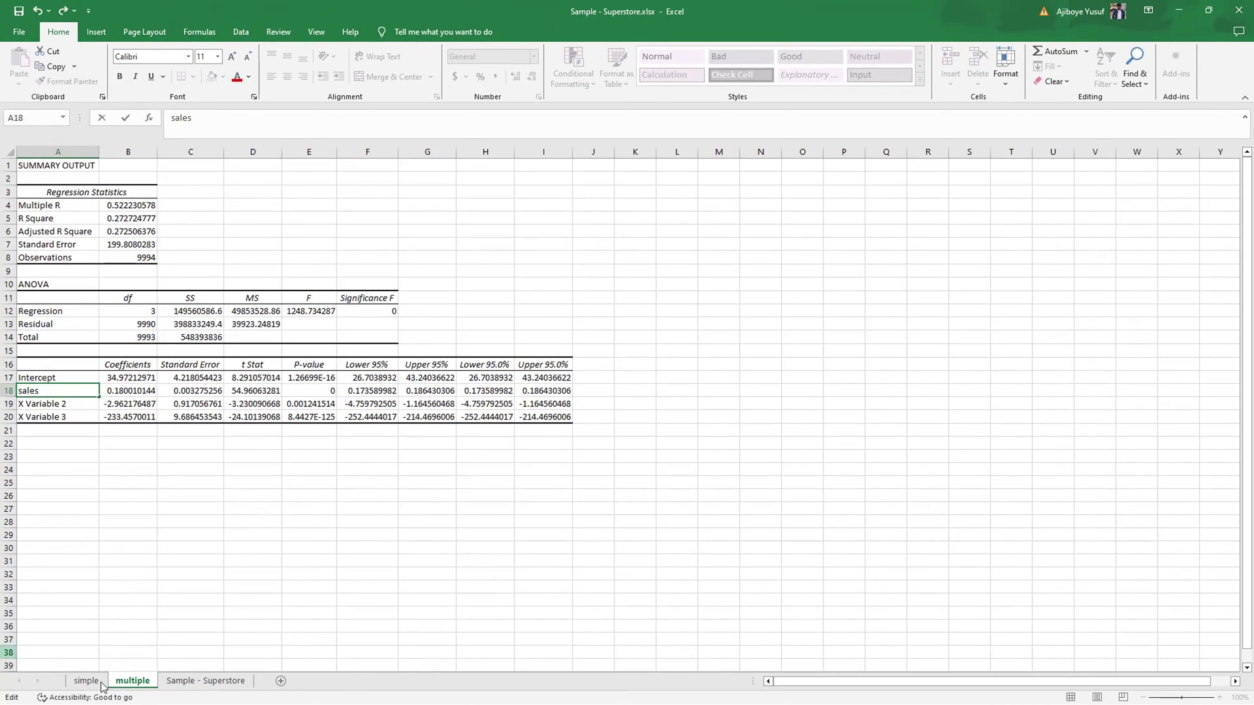
Check the predictor column order on the Sample - Superstore sheet and relabel X Variable 2 on the multiple sheet as "quantity".
left_click(212, 683)
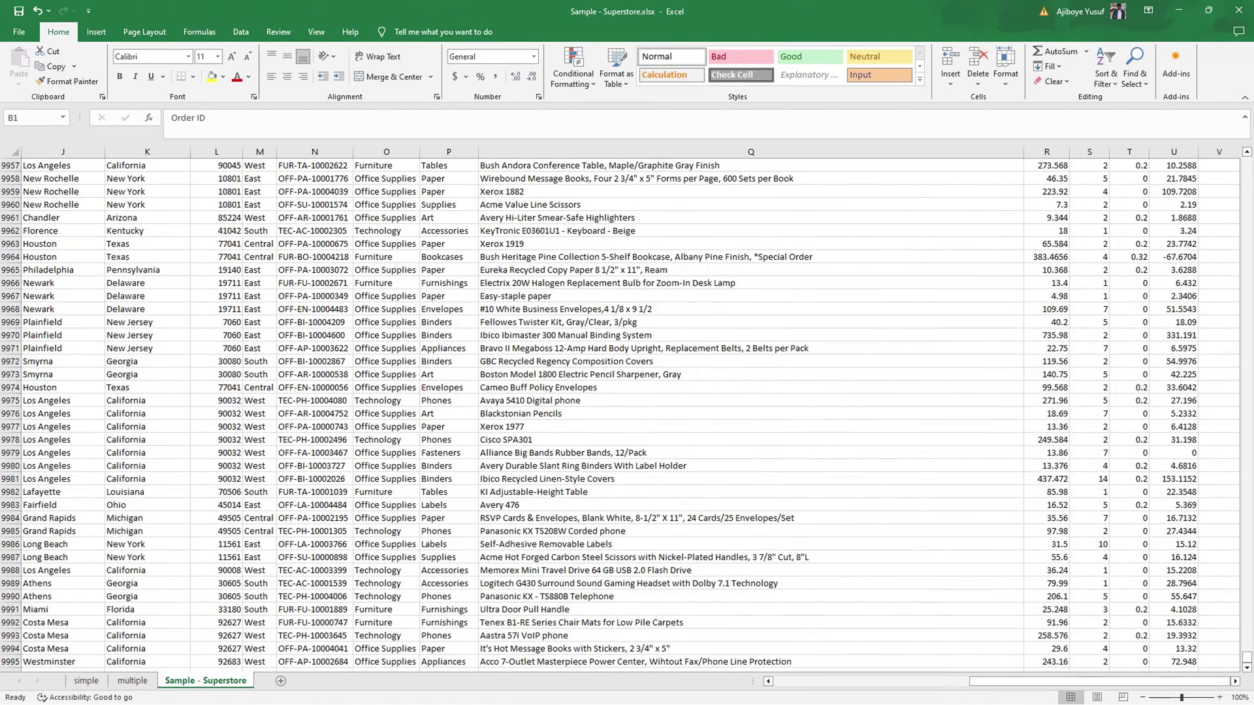
left_click_drag(1246, 658, 1243, 156)
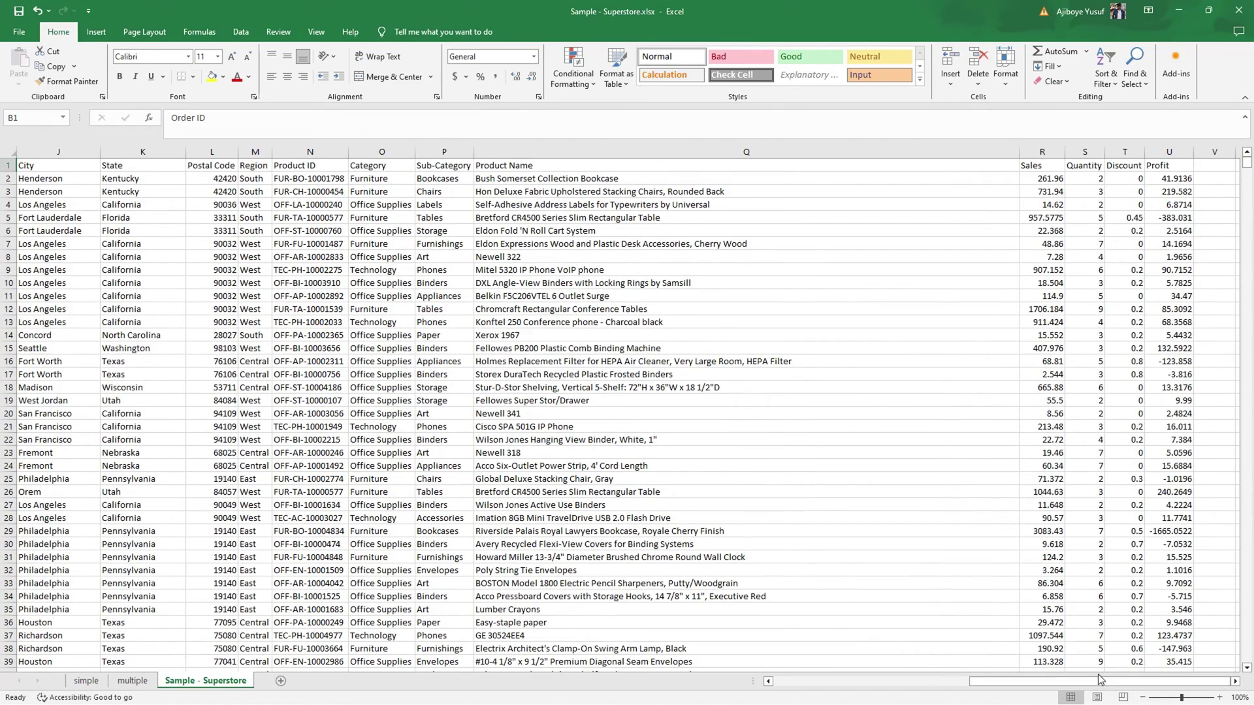
left_click(145, 682)
double_click(55, 403)
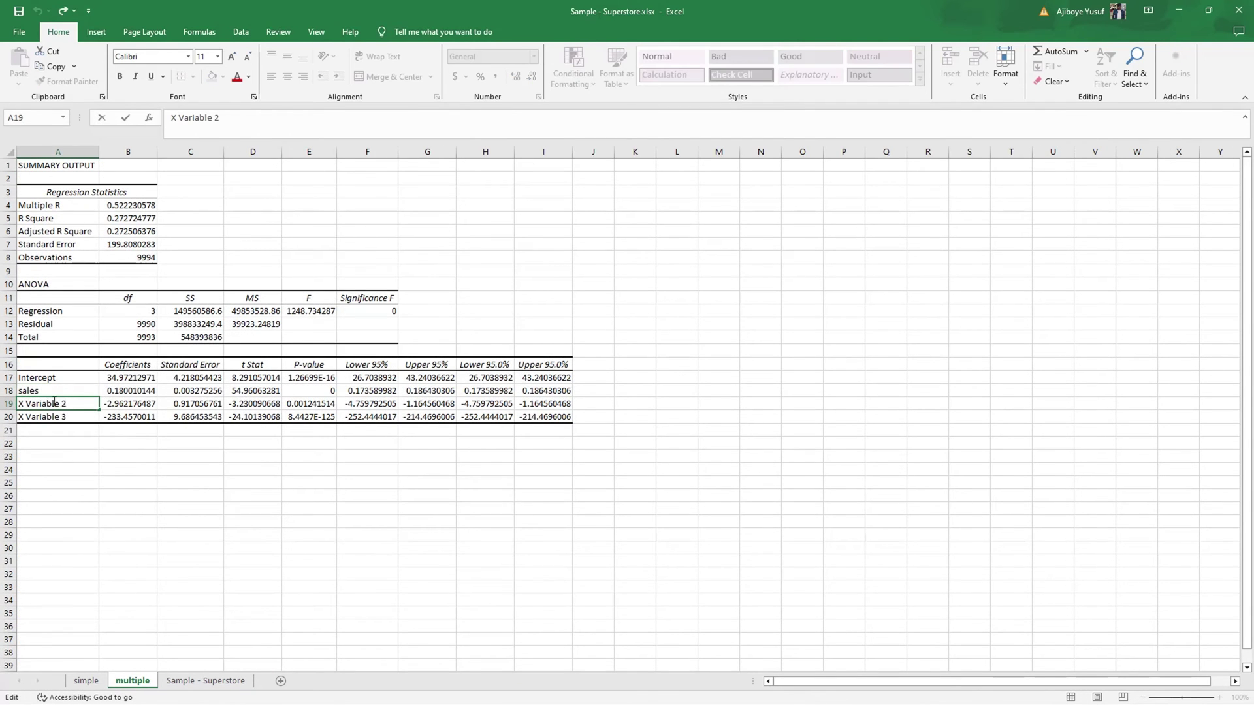
left_click_drag(66, 403, 8, 403)
type("quantity")
key("Return")
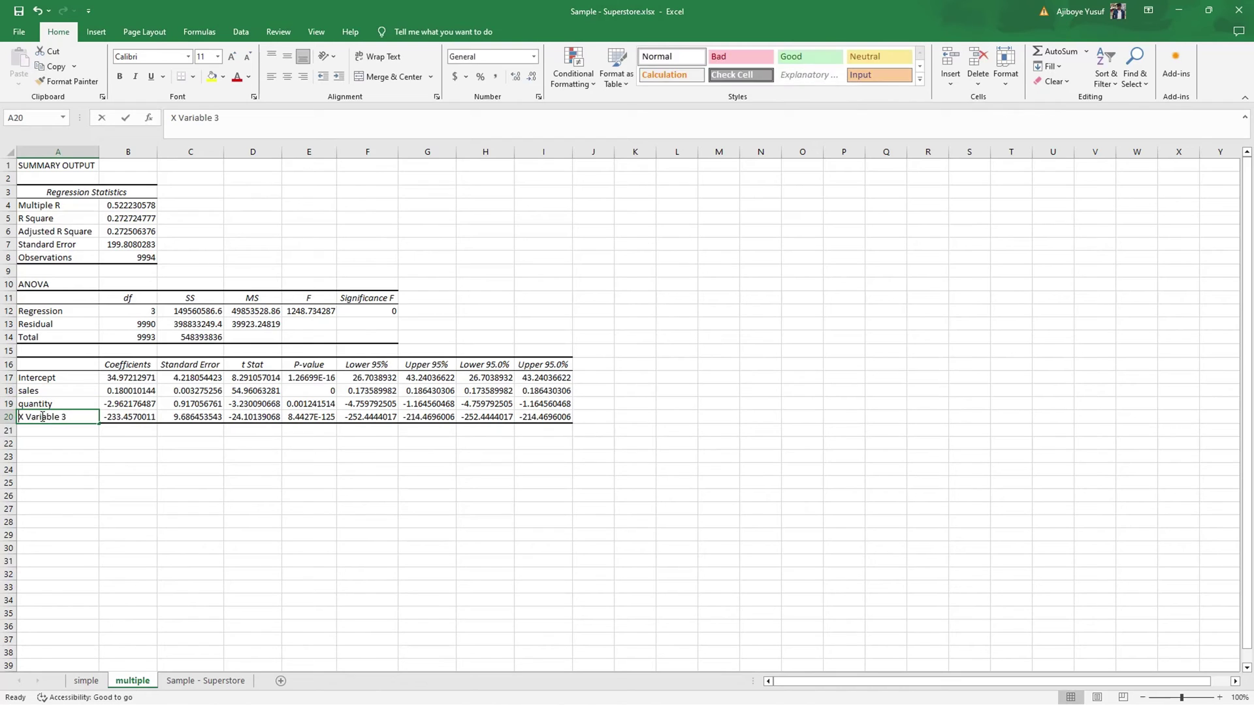
Replace the X Variable 3 label in cell A20 with "discount".
double_click(72, 417)
left_click_drag(72, 417, 1, 408)
type("discou")
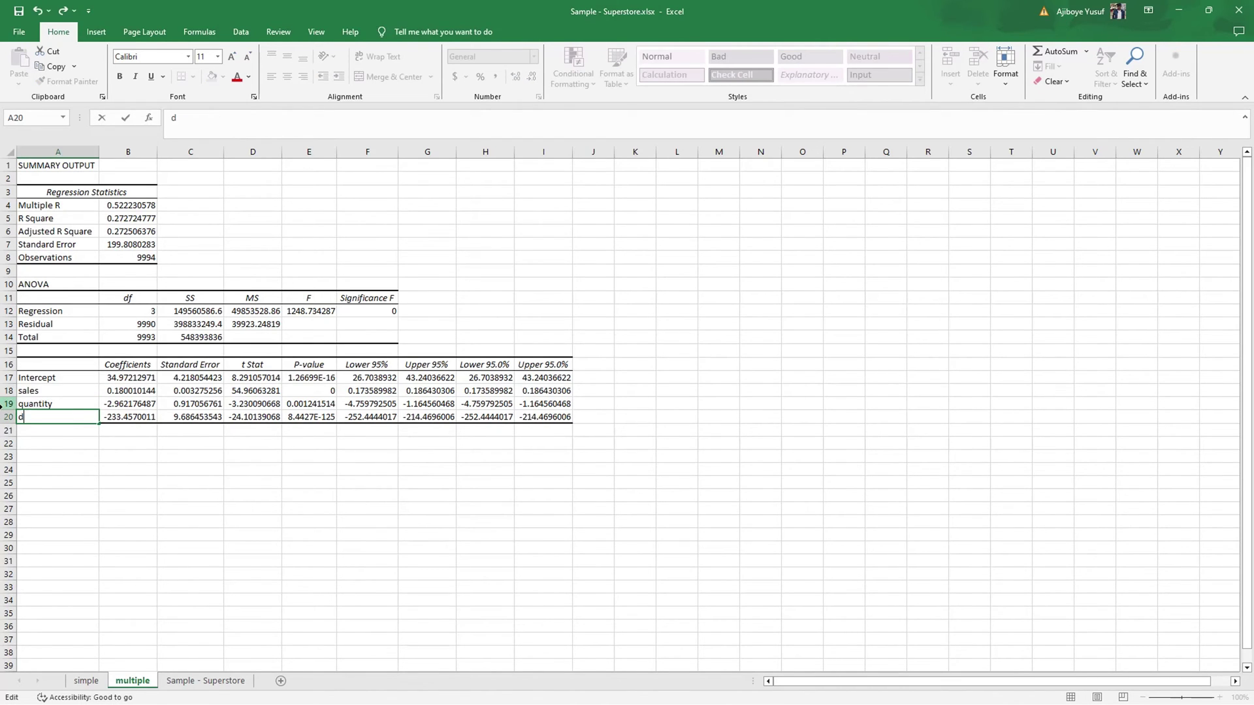
type("nt")
left_click(39, 443)
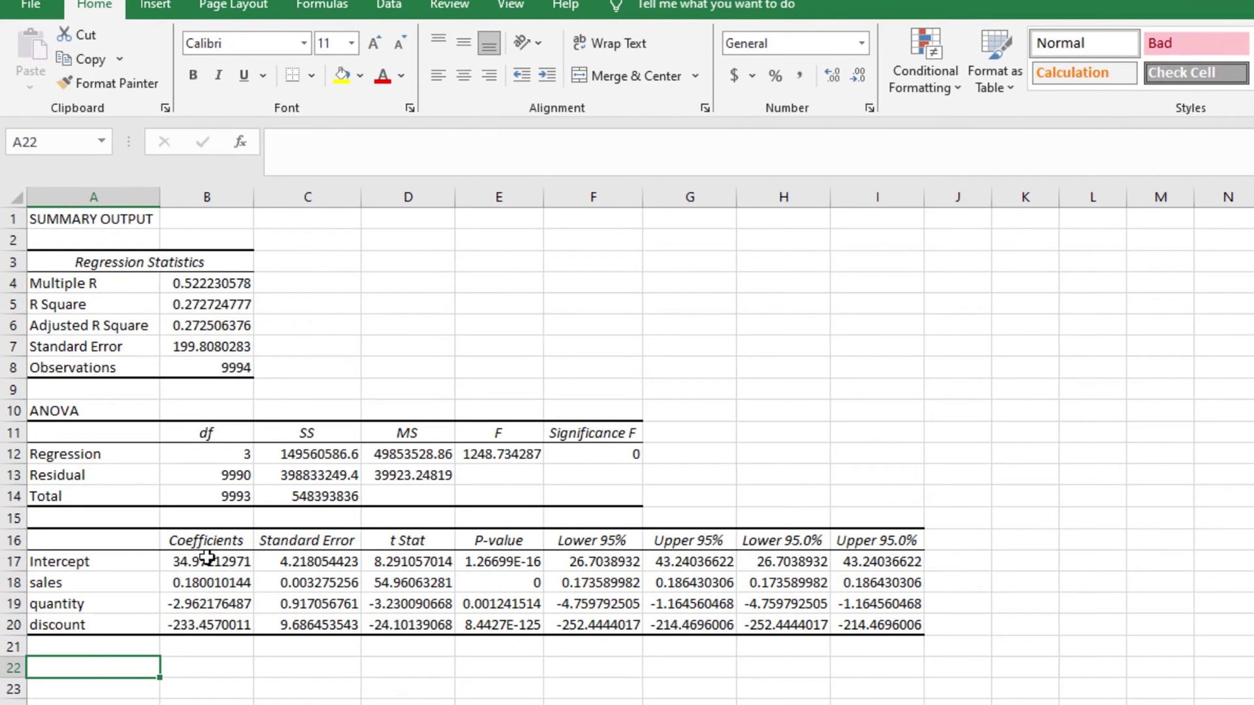
Examine the sales, quantity and discount coefficients in the multiple regression output.
left_click(205, 625)
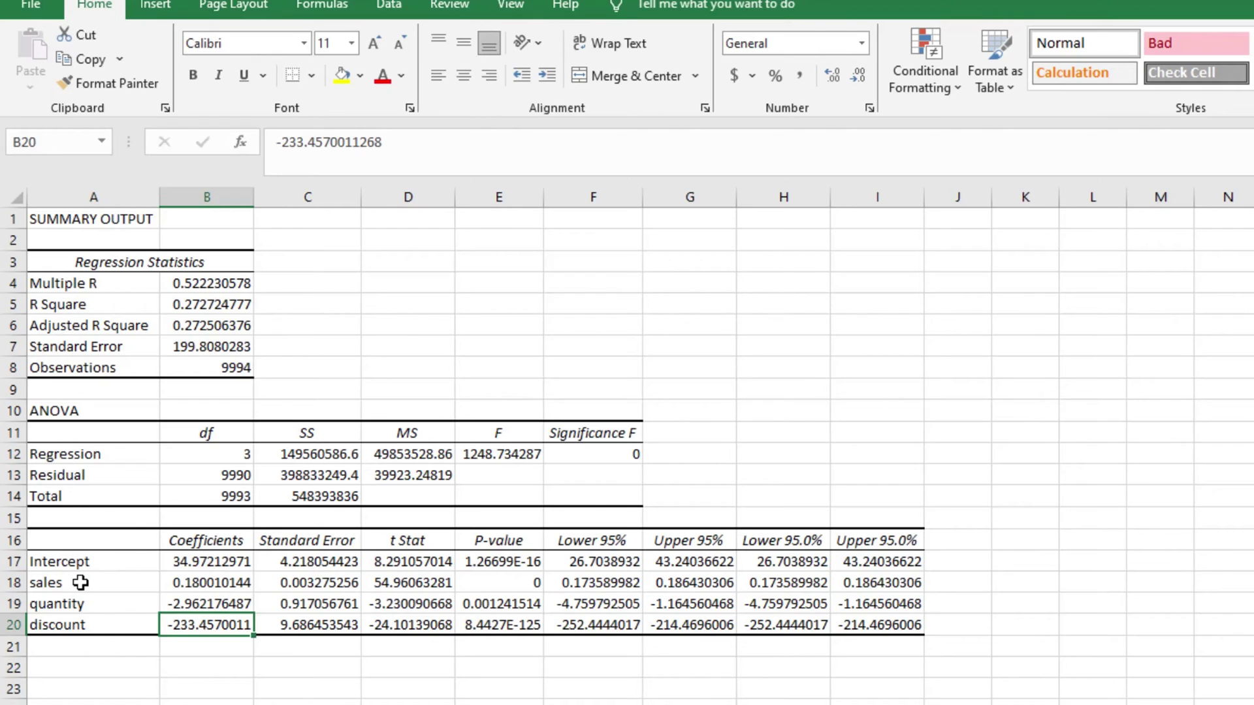
left_click(206, 583)
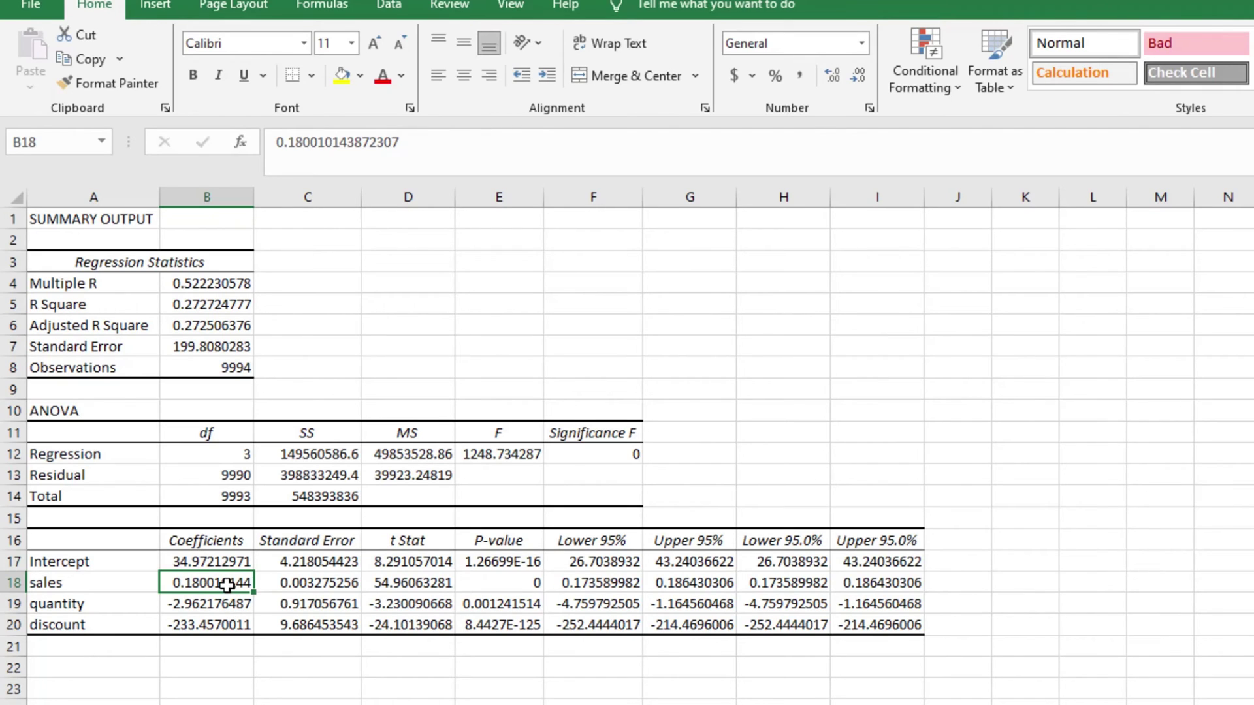
left_click(224, 686)
left_click(229, 586)
left_click(187, 608)
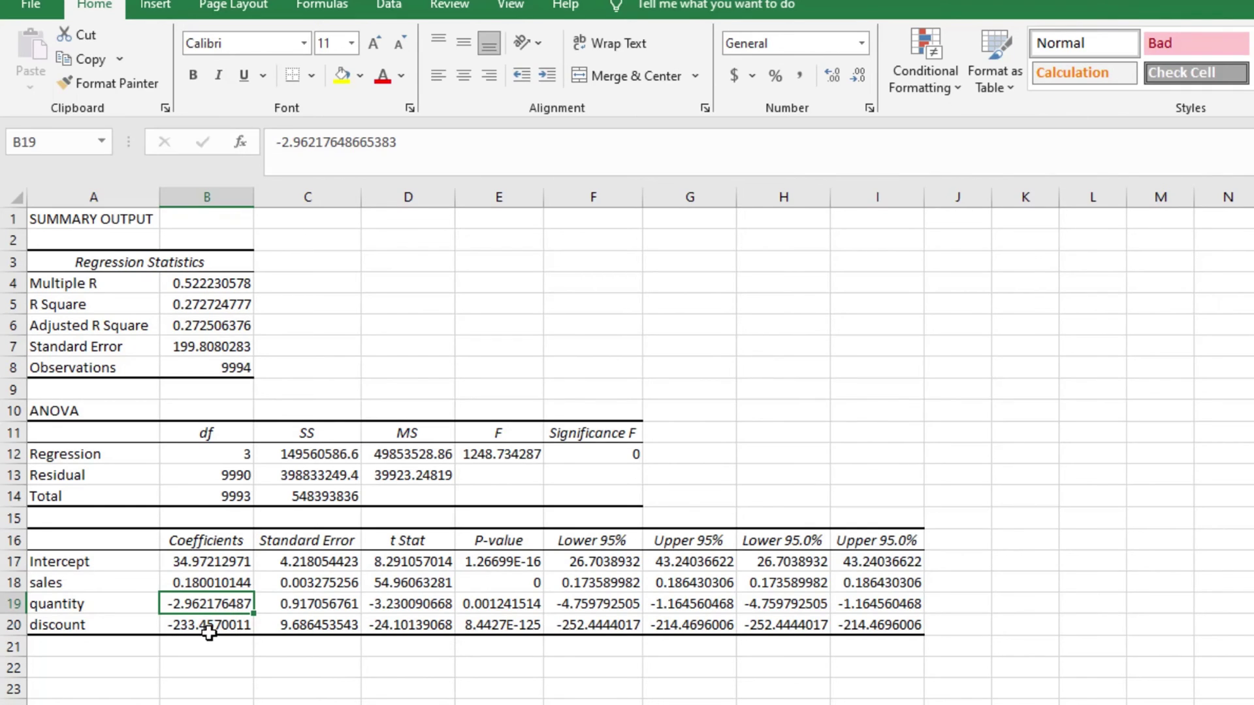
left_click(208, 627)
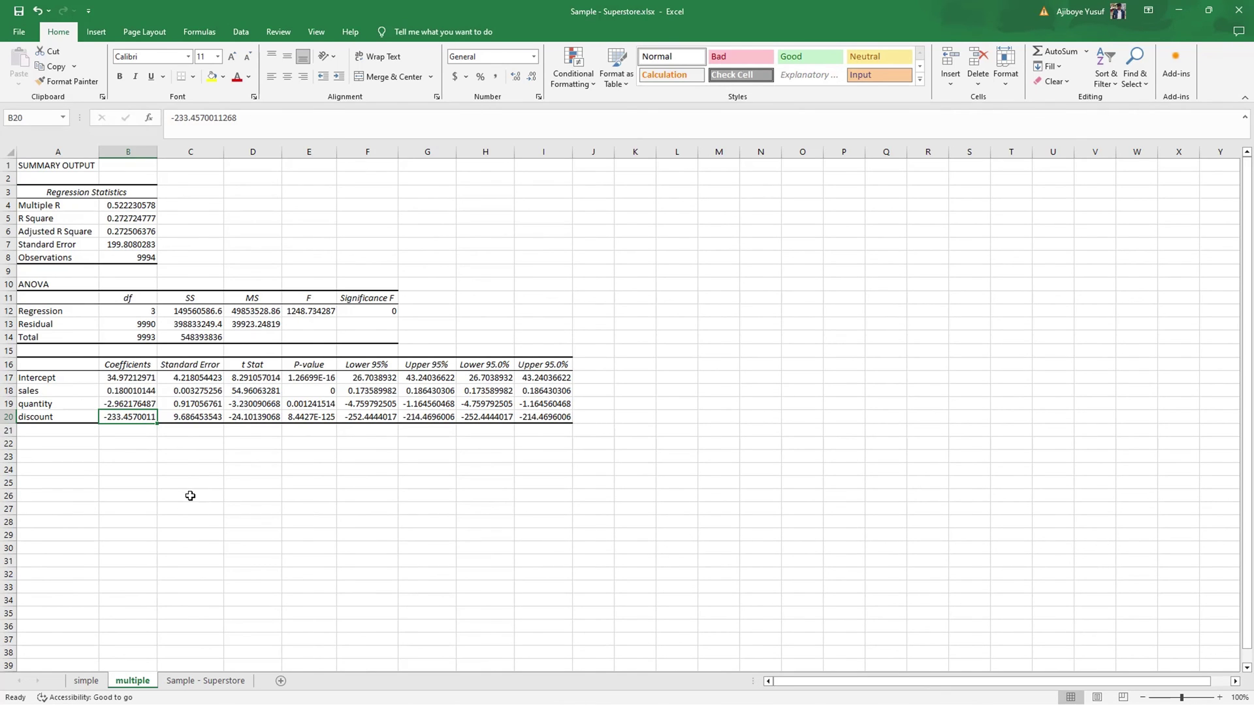
Compare the regression statistics, mainly R Square and Adjusted R Square, between the simple and multiple sheets.
left_click(85, 680)
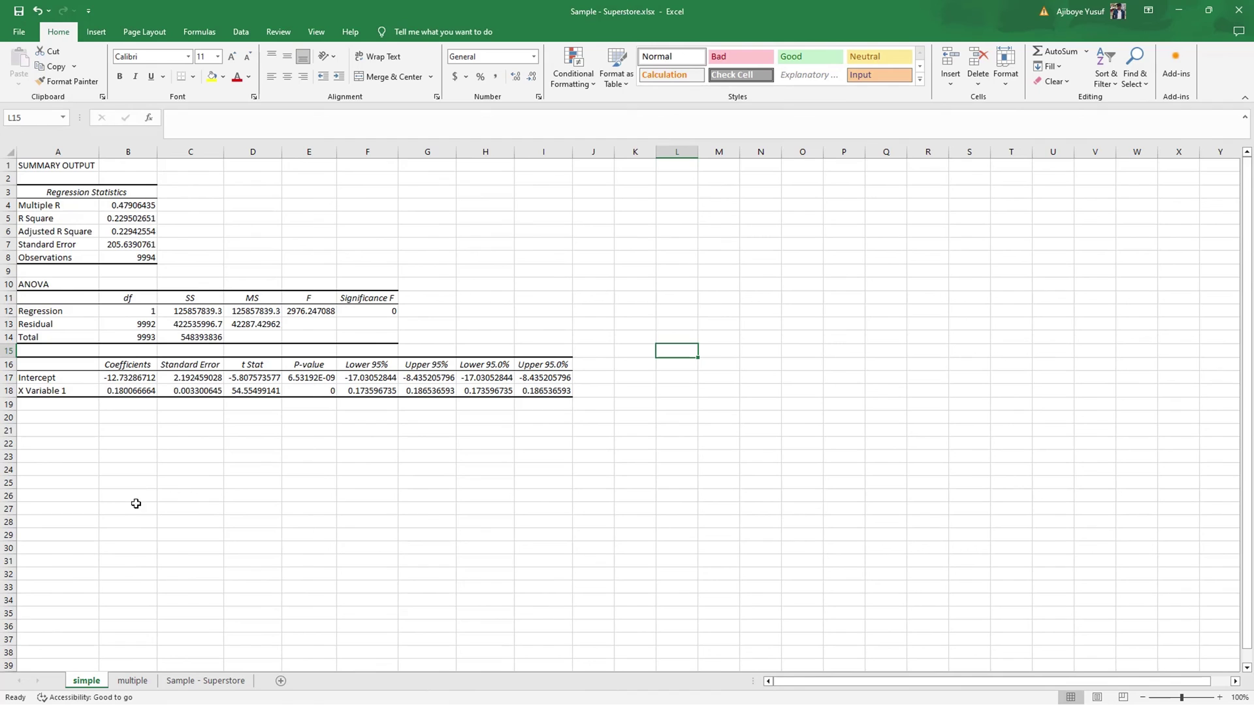
left_click(133, 681)
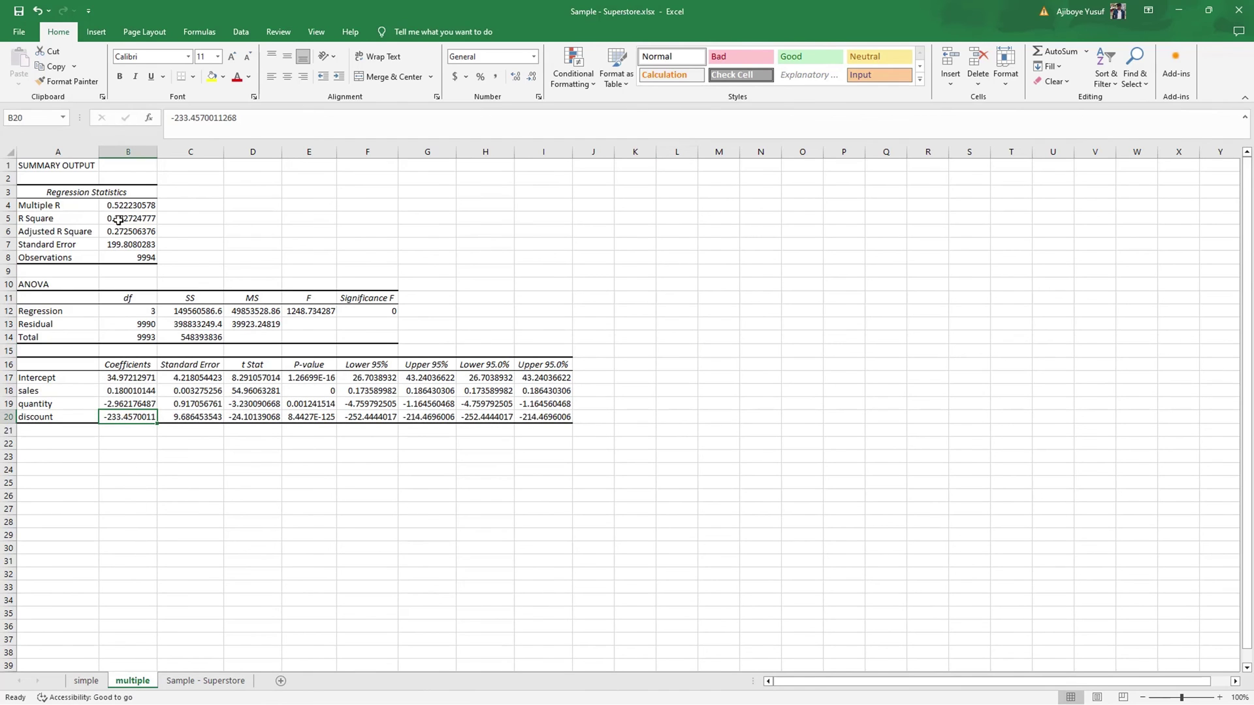
mouse_move(112, 702)
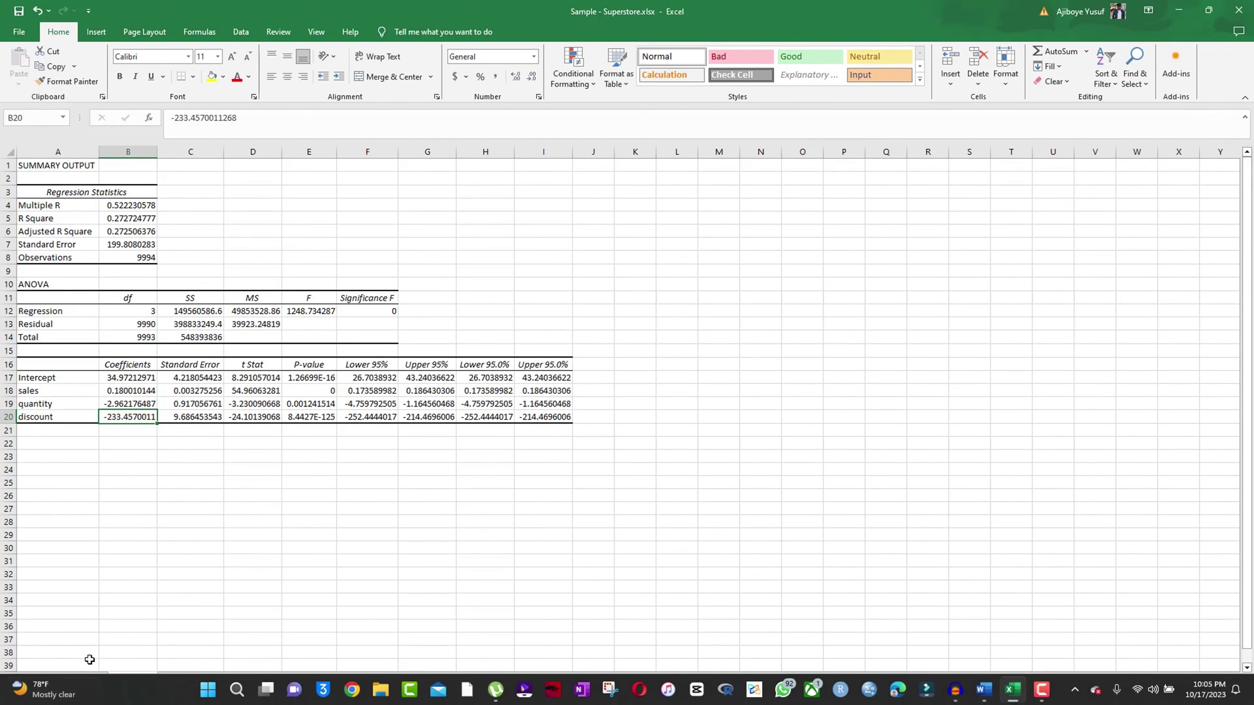
left_click(86, 681)
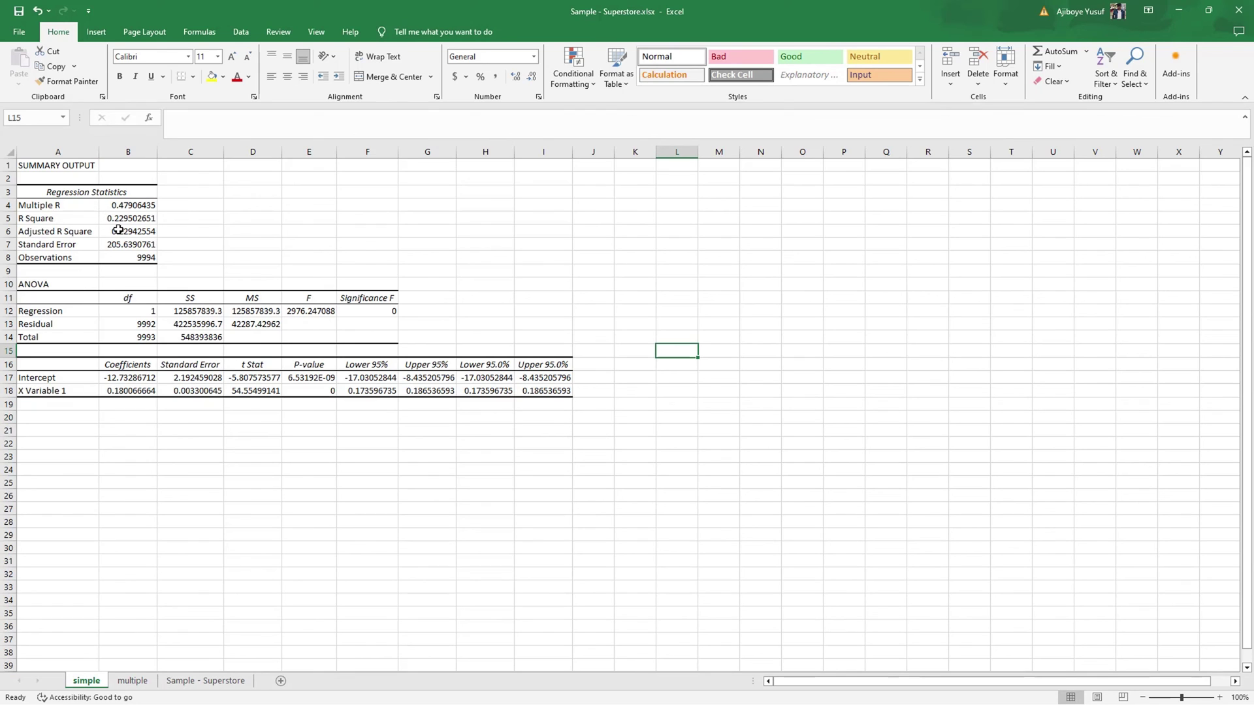
left_click(133, 680)
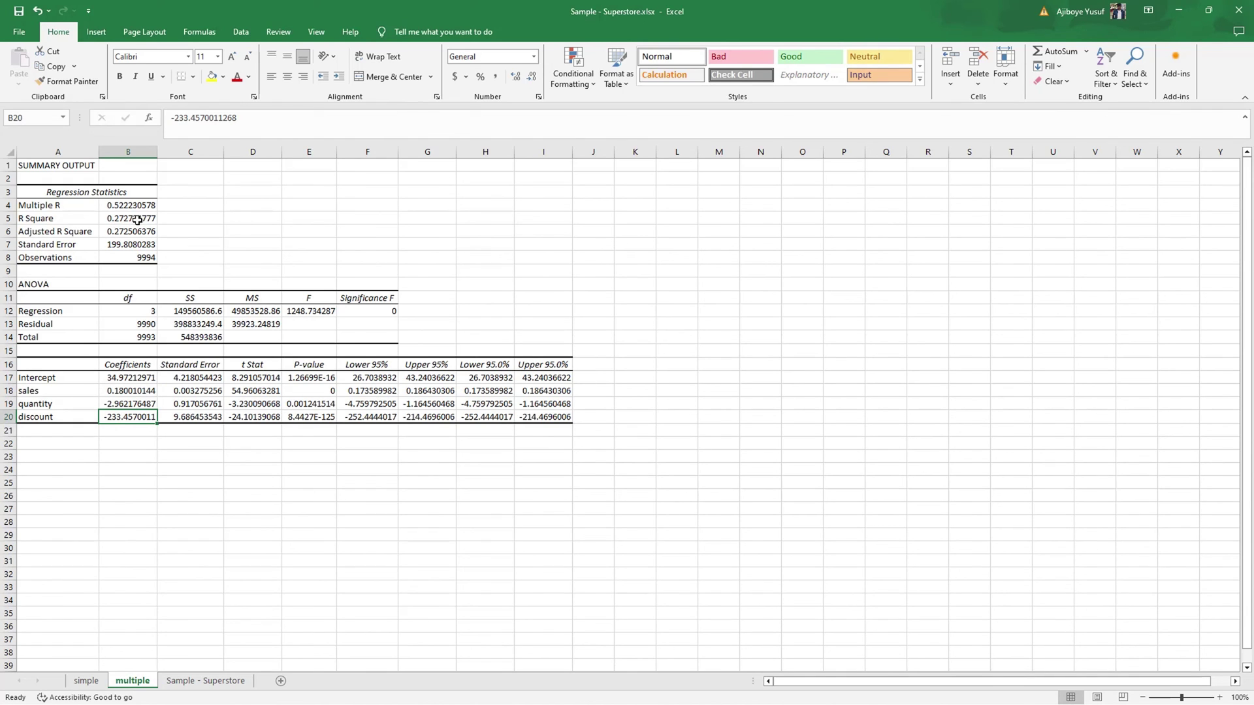
left_click(79, 681)
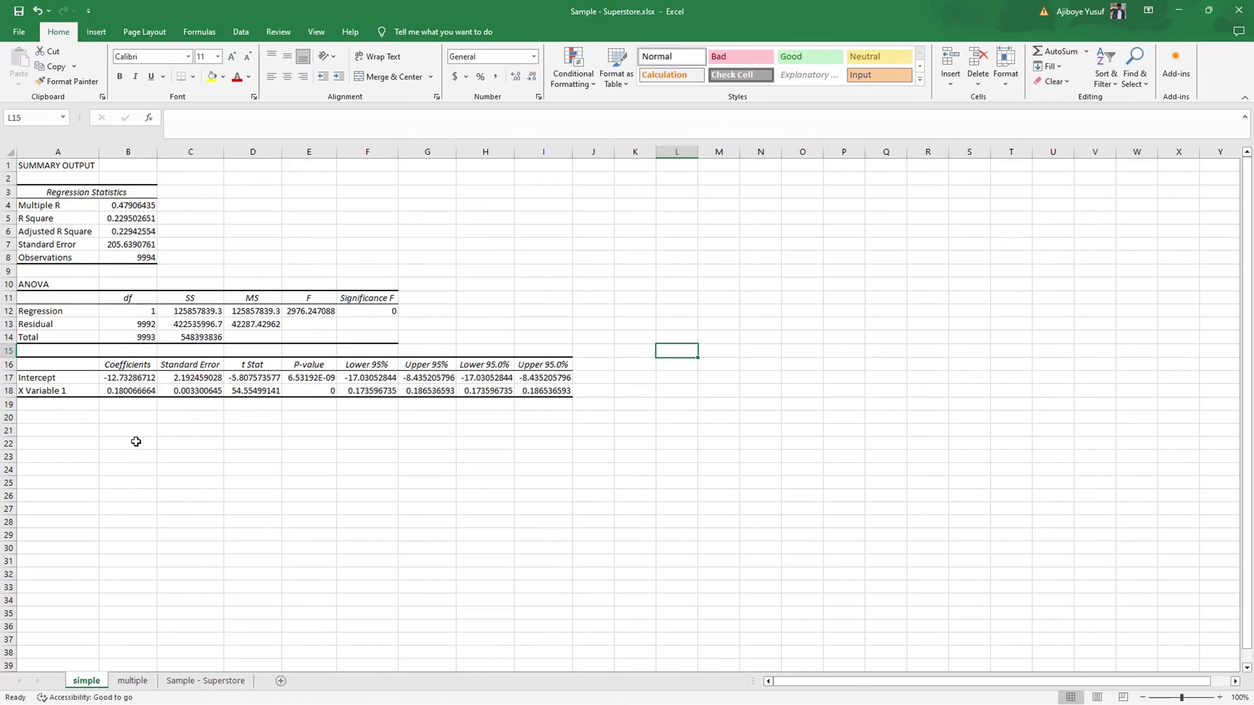
left_click(133, 681)
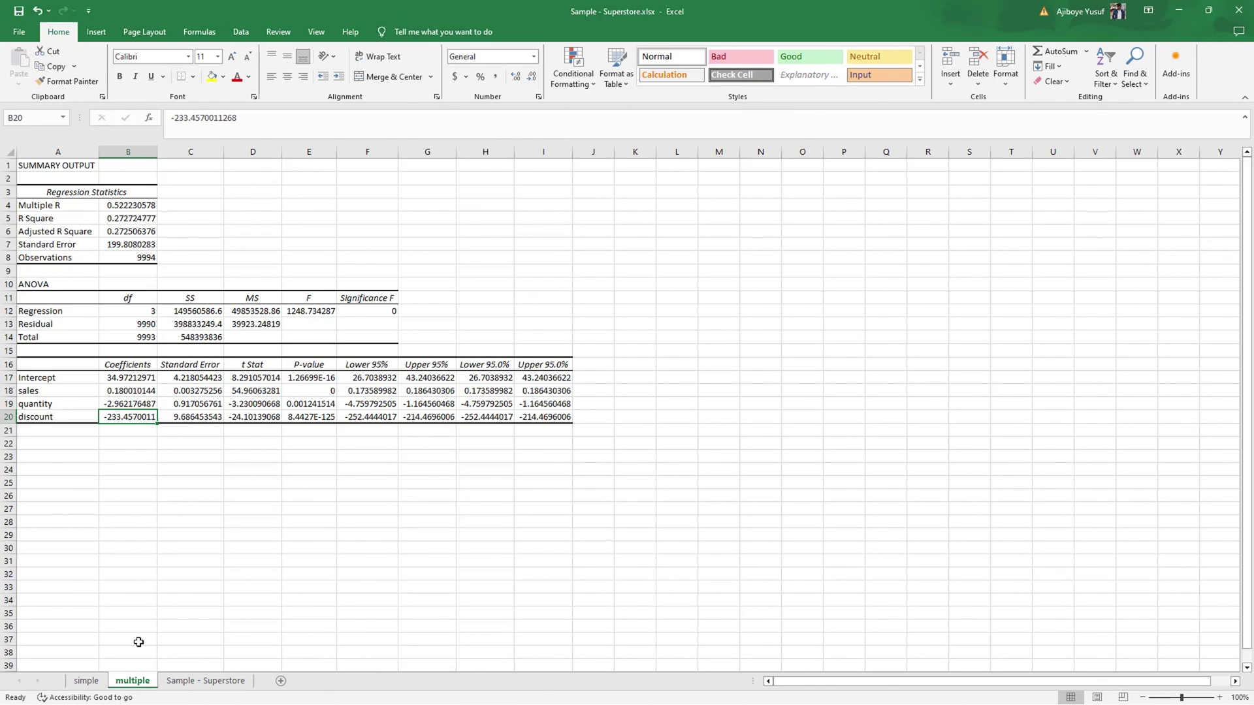
left_click(86, 680)
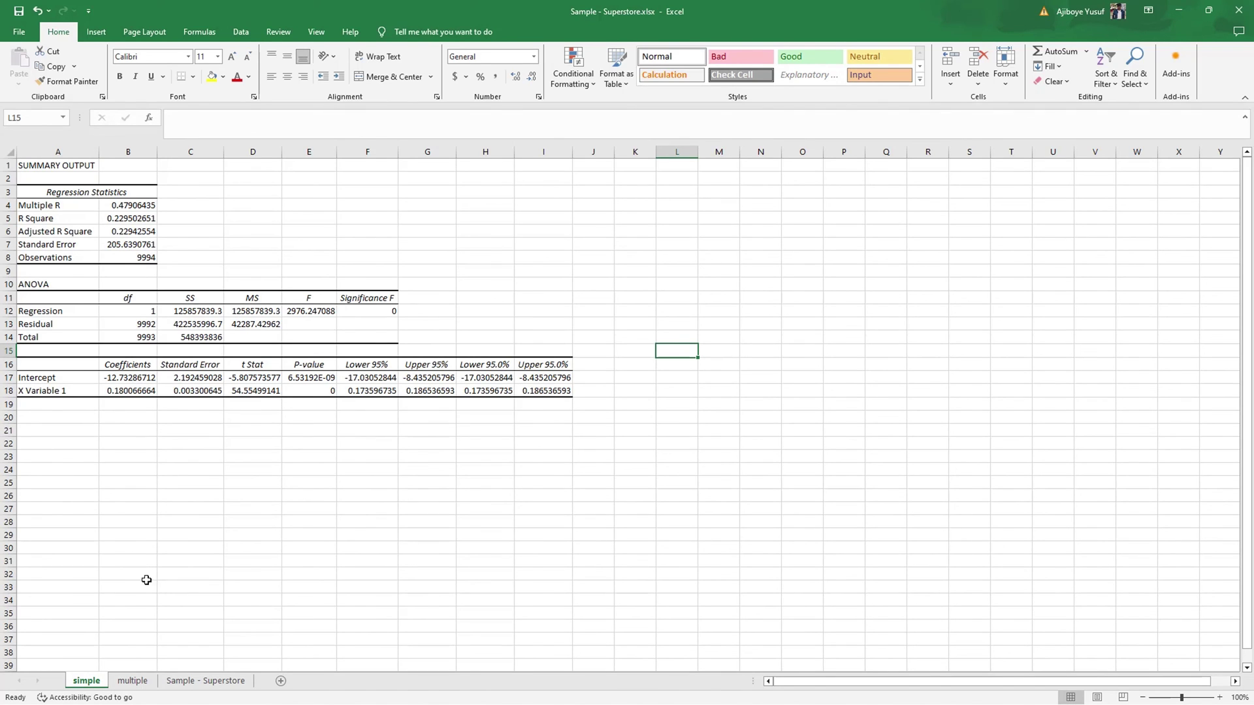
left_click(132, 681)
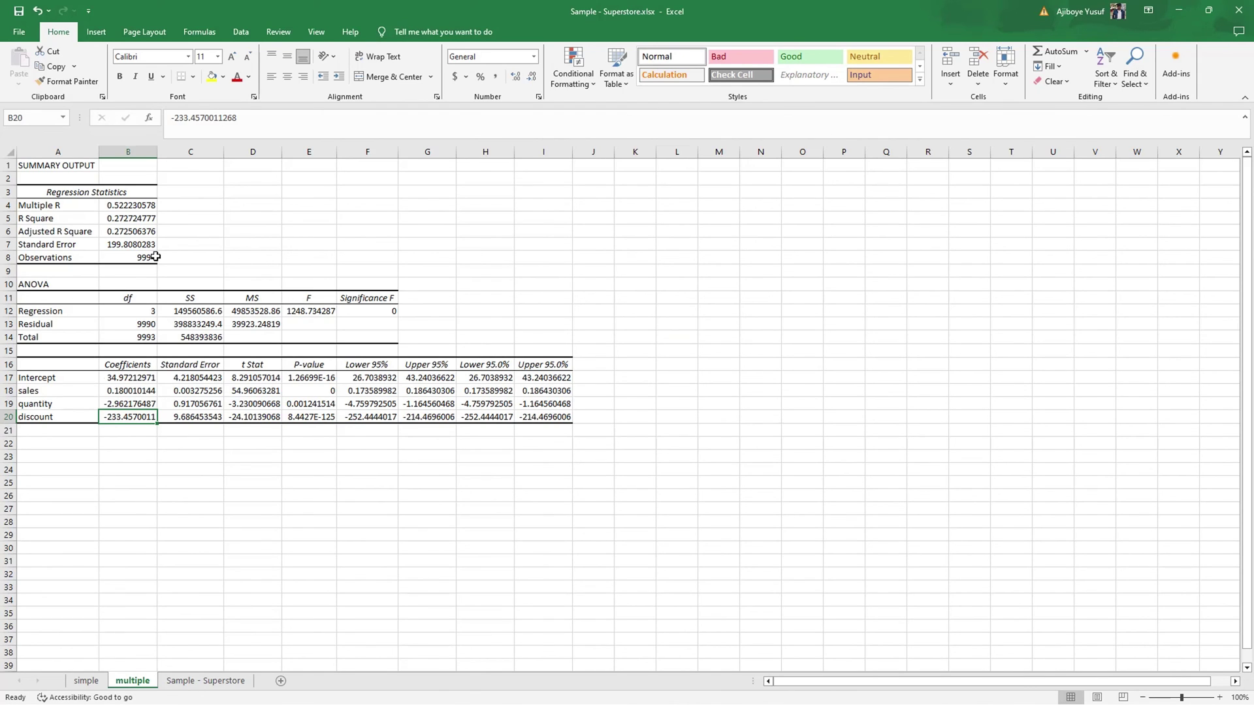
left_click(98, 680)
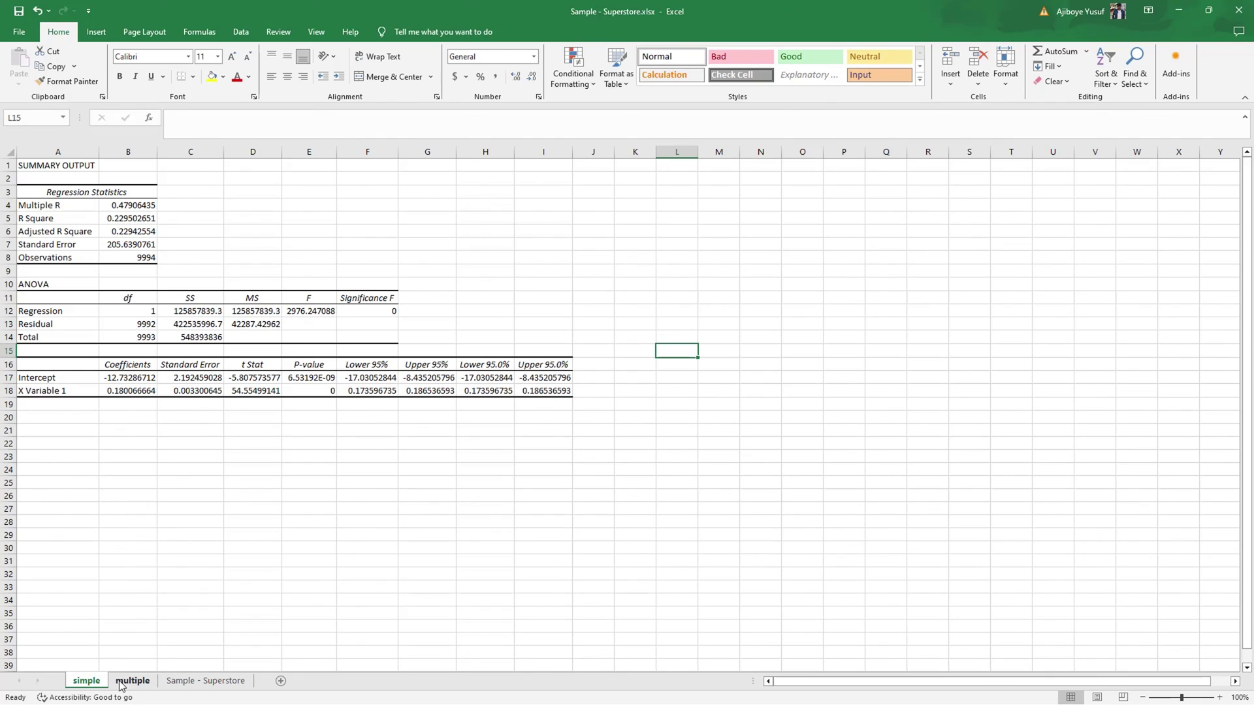